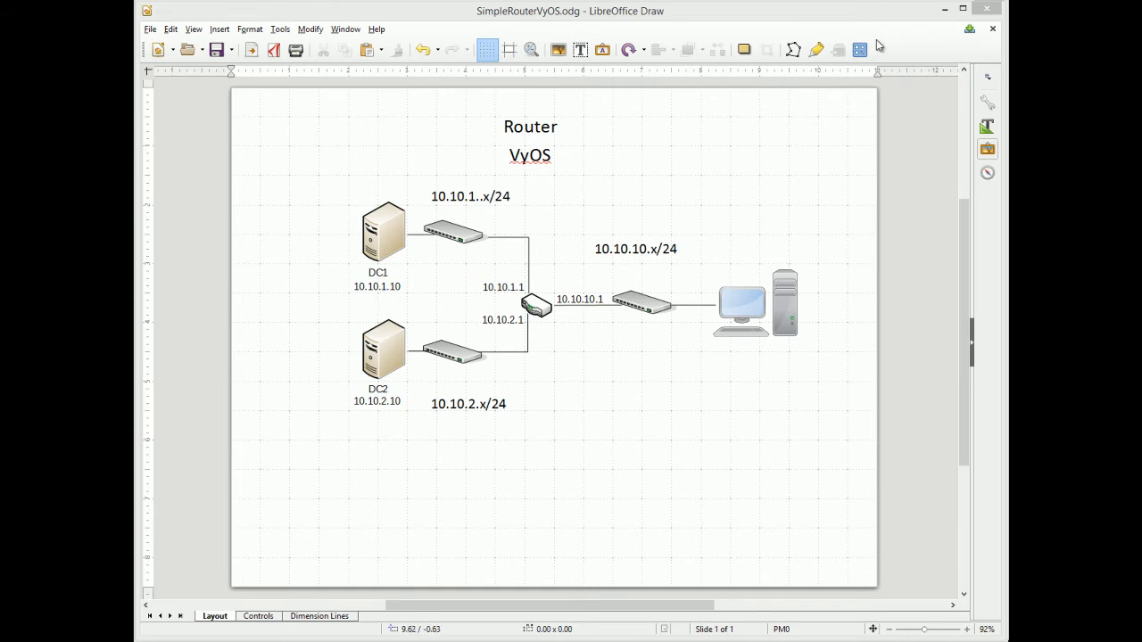
# Step: Minimize the diagram and browse vyos.io Downloads to the Stable 1.1.7 package listing
pyautogui.click(946, 9)
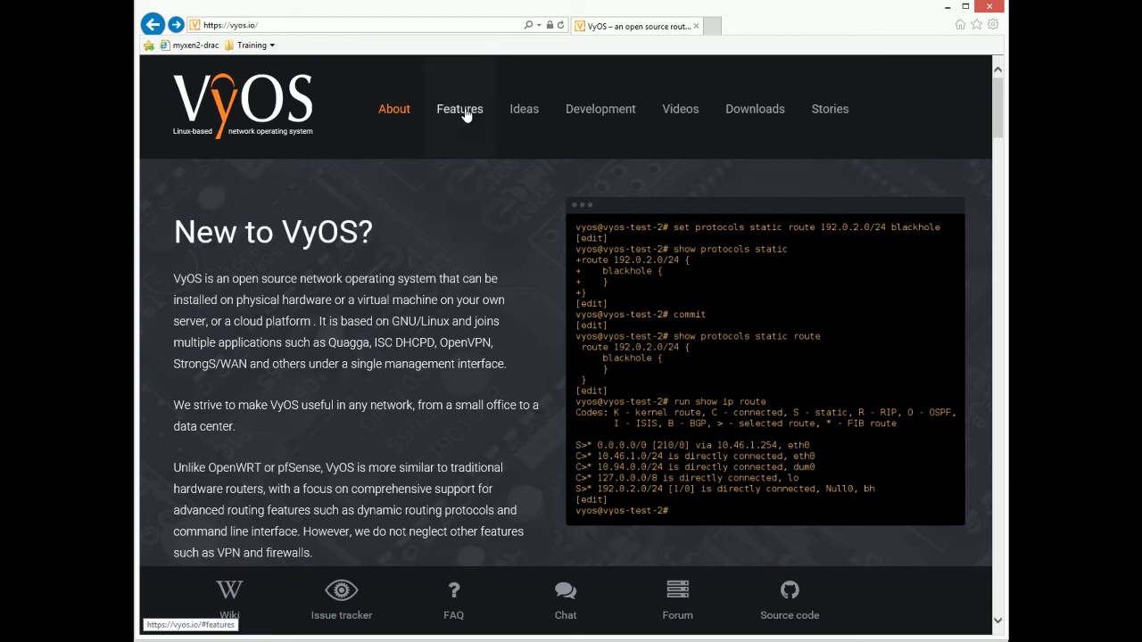
pyautogui.click(746, 114)
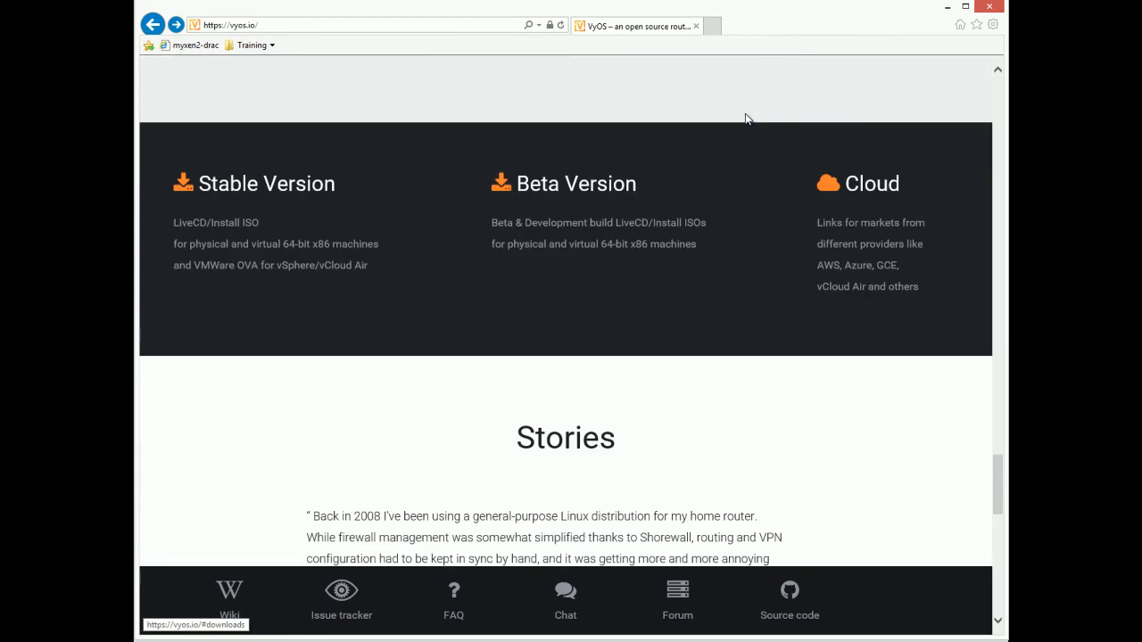
pyautogui.click(261, 184)
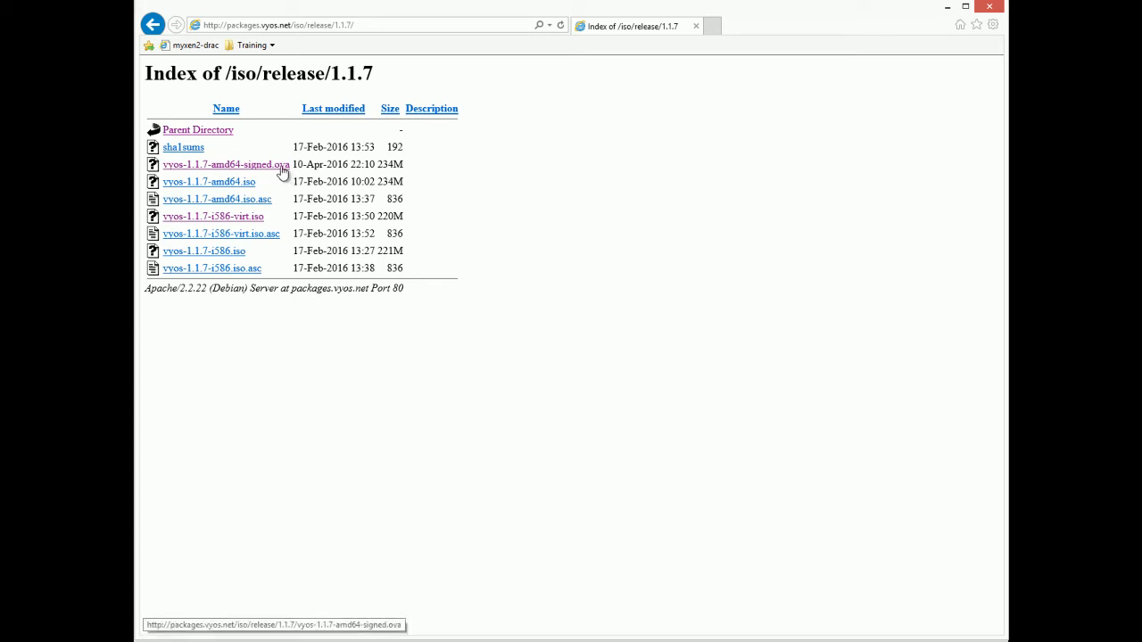
# Step: Minimize Internet Explorer to bring back XenCenter's myxen2 network list
pyautogui.click(948, 9)
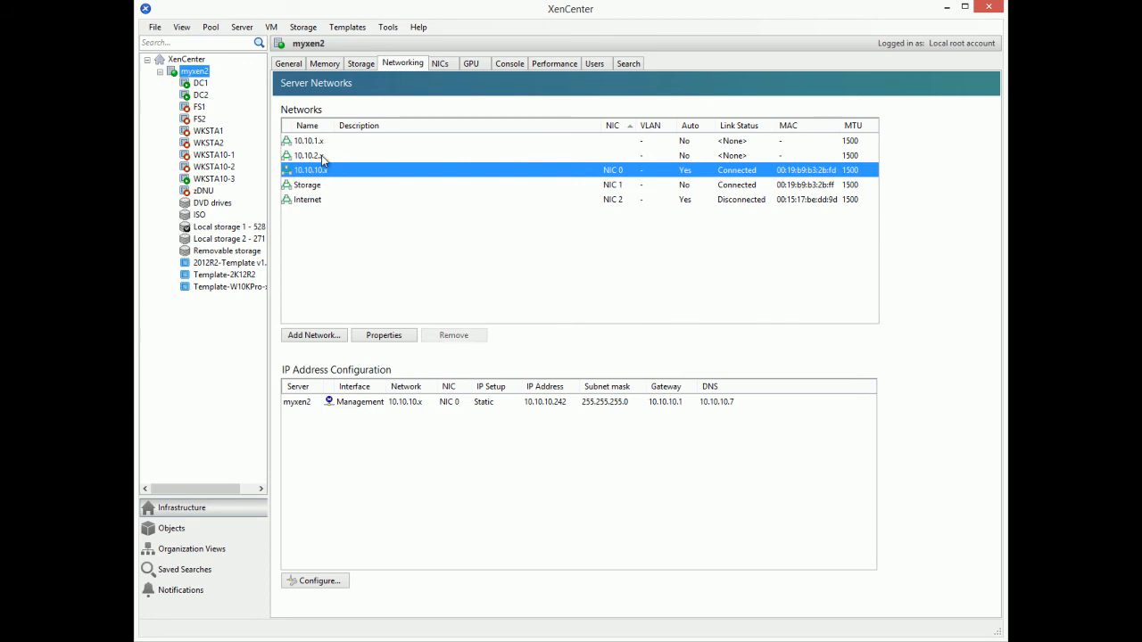
pyautogui.click(200, 86)
pyautogui.click(201, 86)
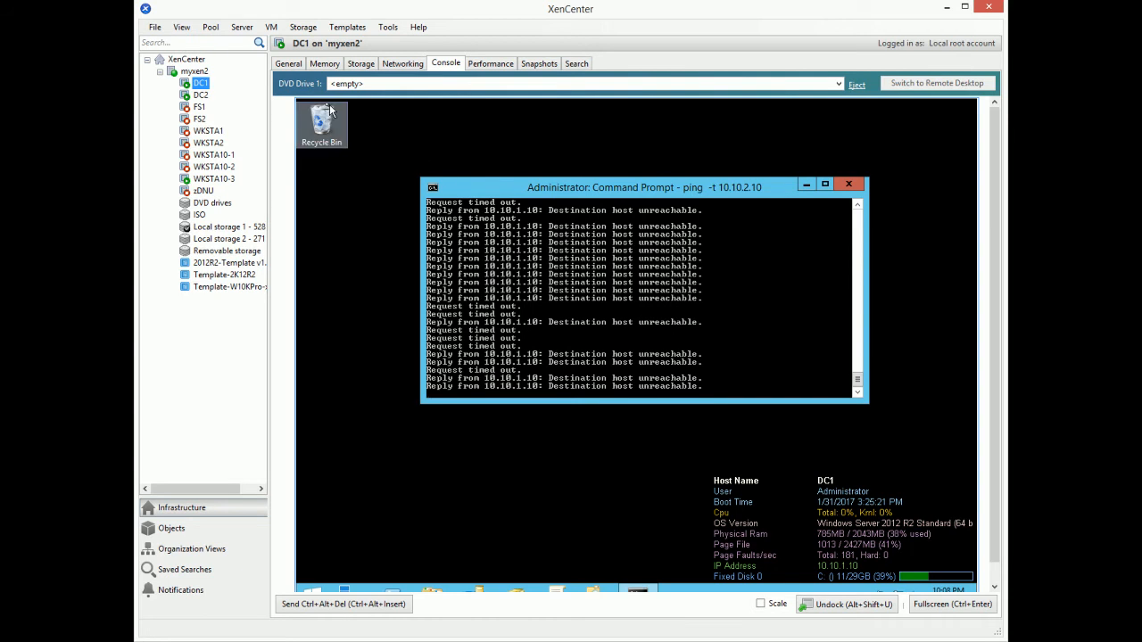
pyautogui.click(202, 96)
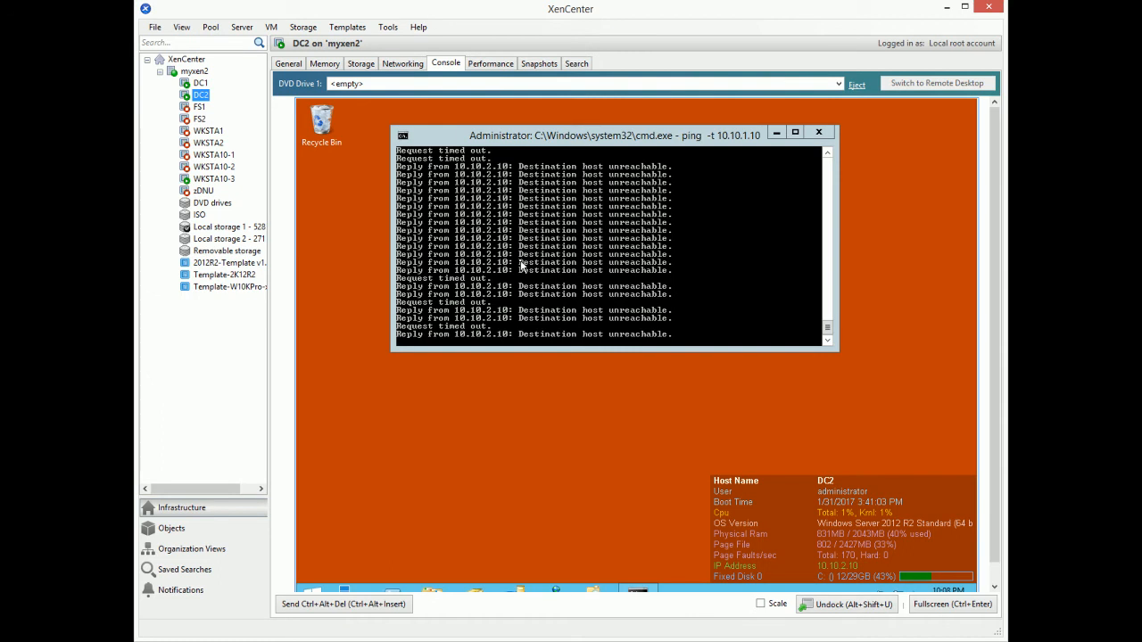
pyautogui.click(223, 180)
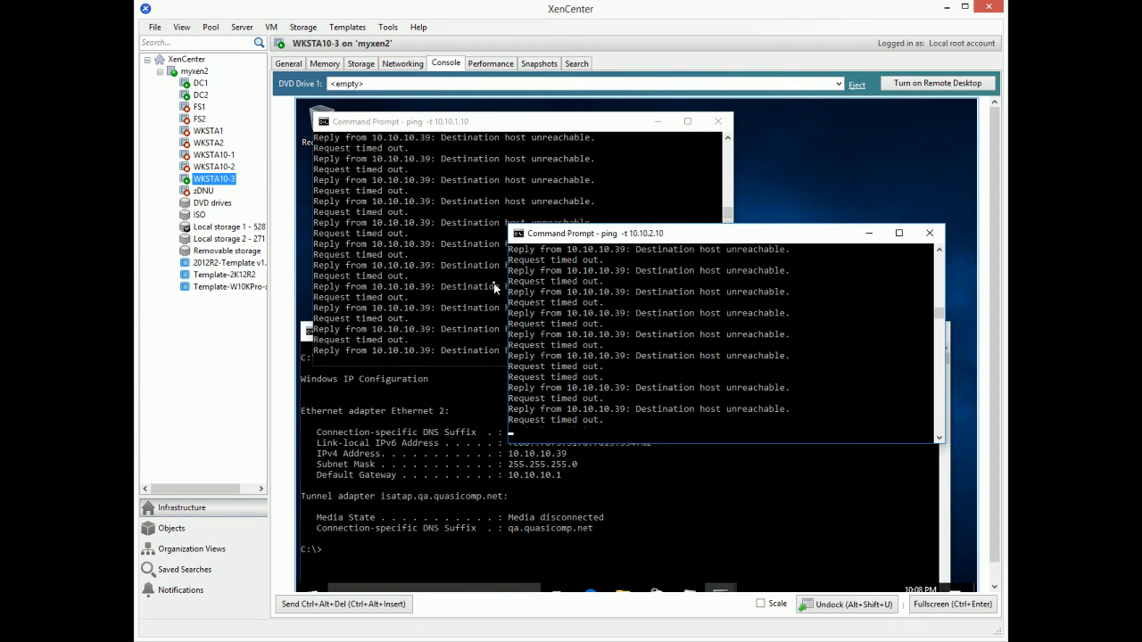
pyautogui.click(203, 74)
# Step: Start an import on myxen2 and select the vyos-1.1.7-amd64-signed.ova package
pyautogui.rightClick(203, 77)
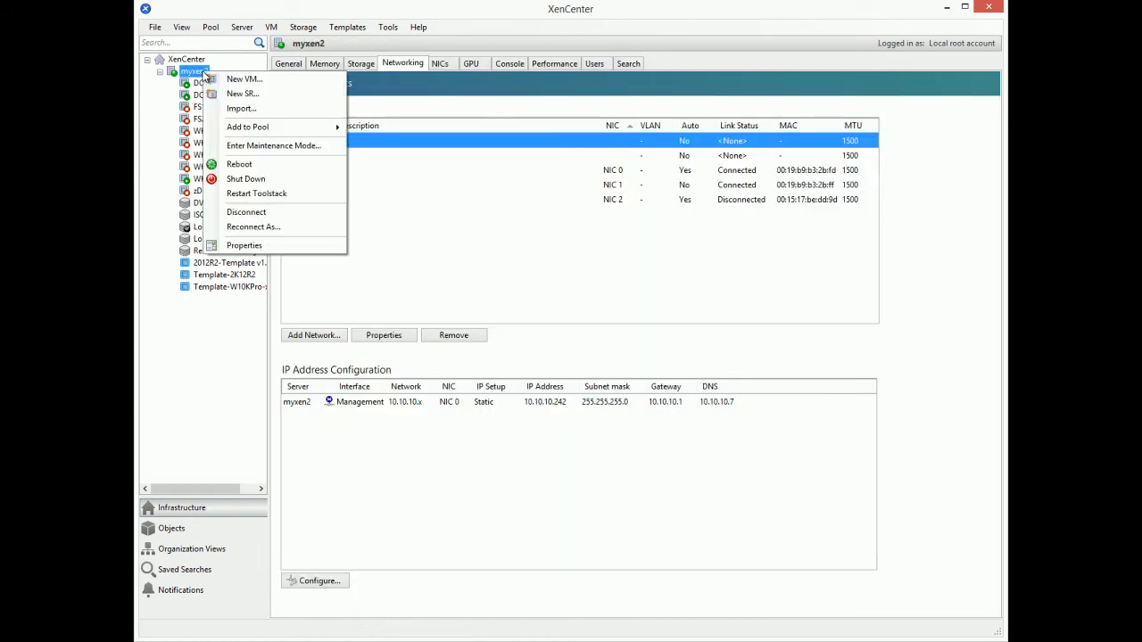
pyautogui.click(235, 108)
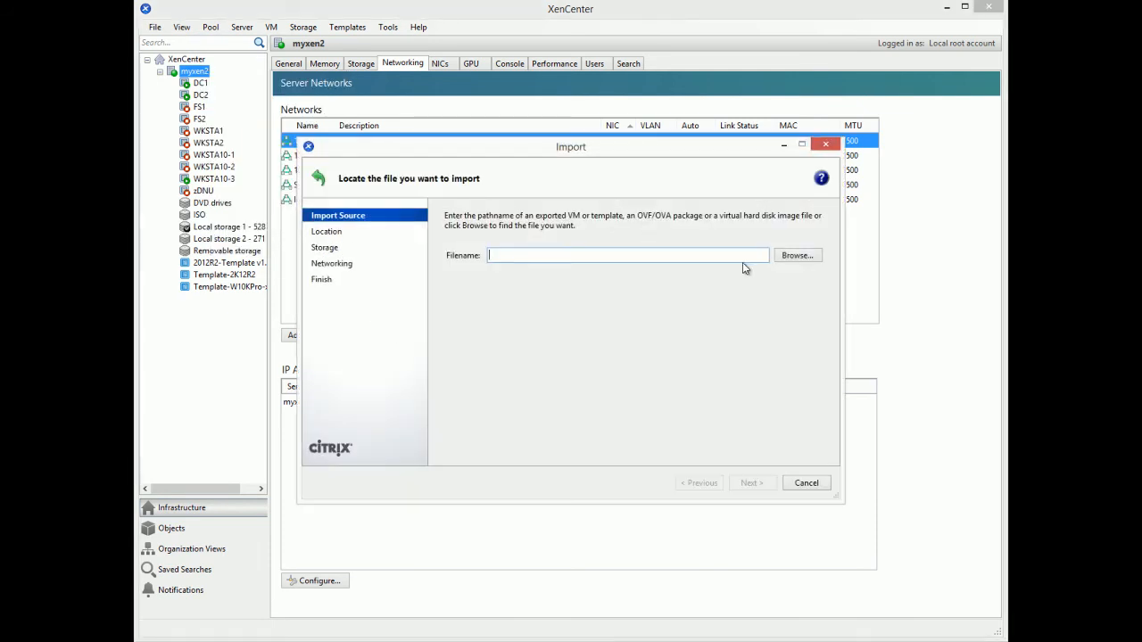
pyautogui.click(796, 256)
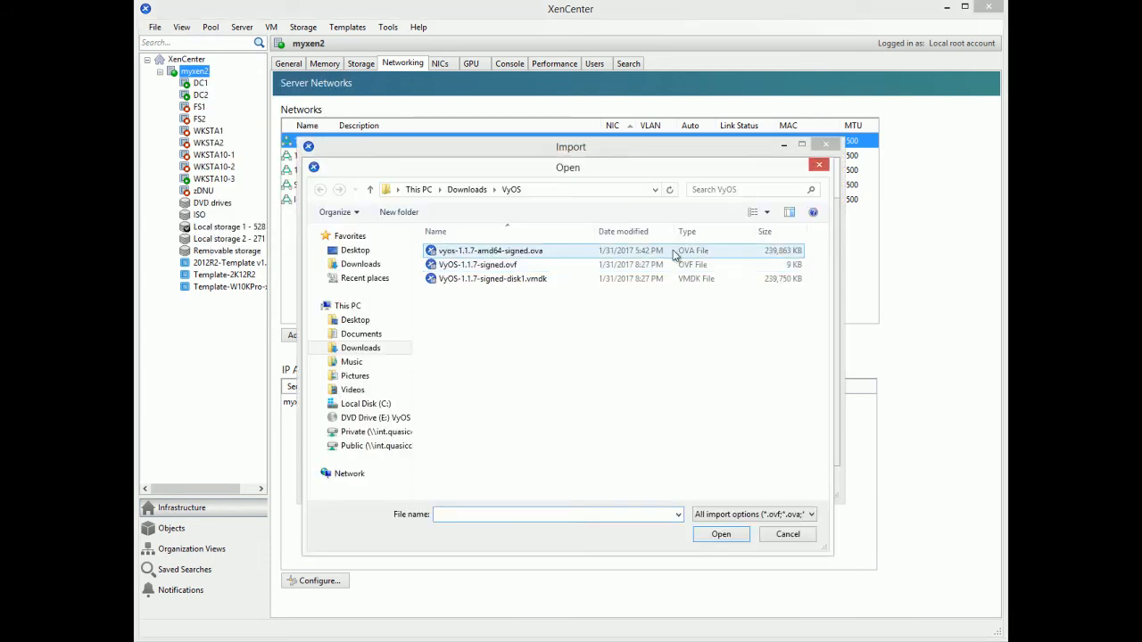
pyautogui.click(576, 255)
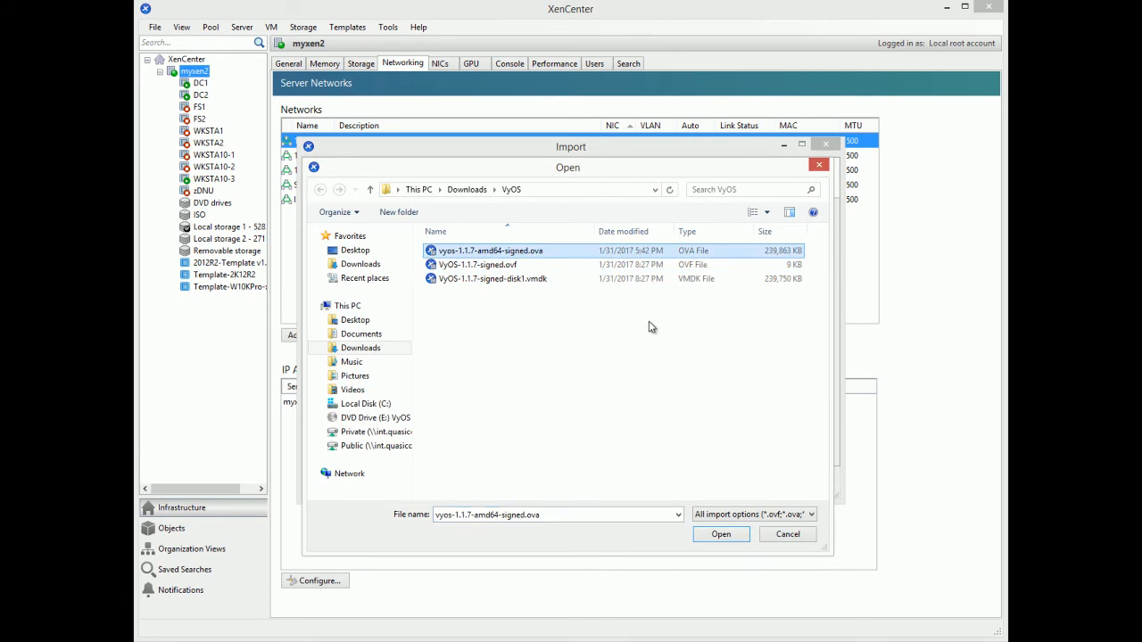
pyautogui.click(711, 534)
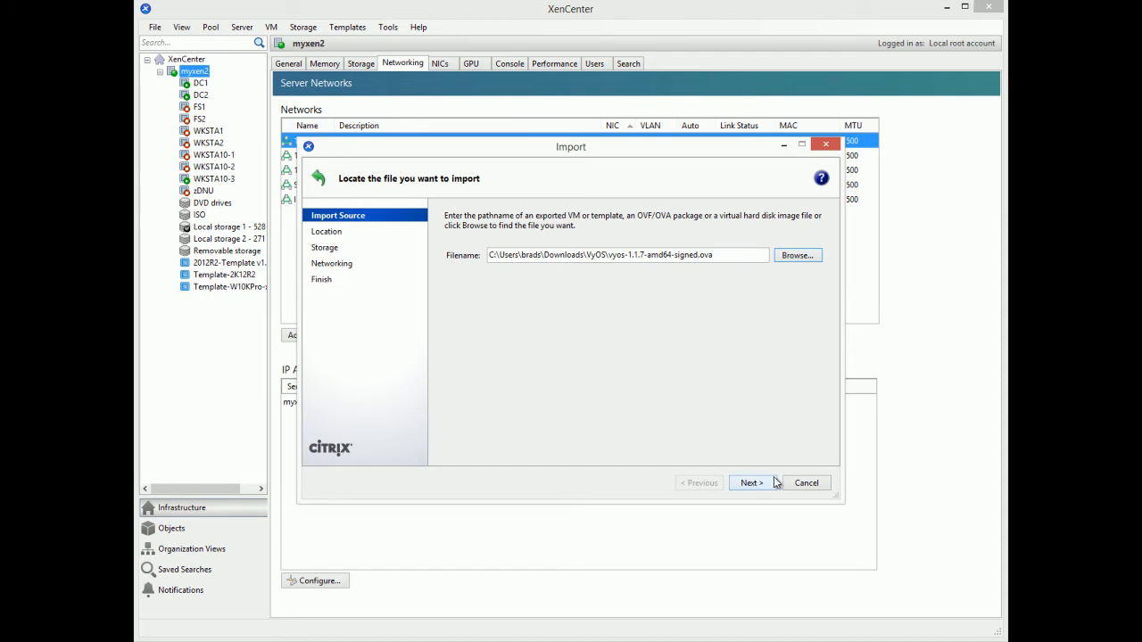
# Step: Import onto myxen2 with Local storage 1 and network 10.10.10.x, keeping other defaults
pyautogui.click(767, 482)
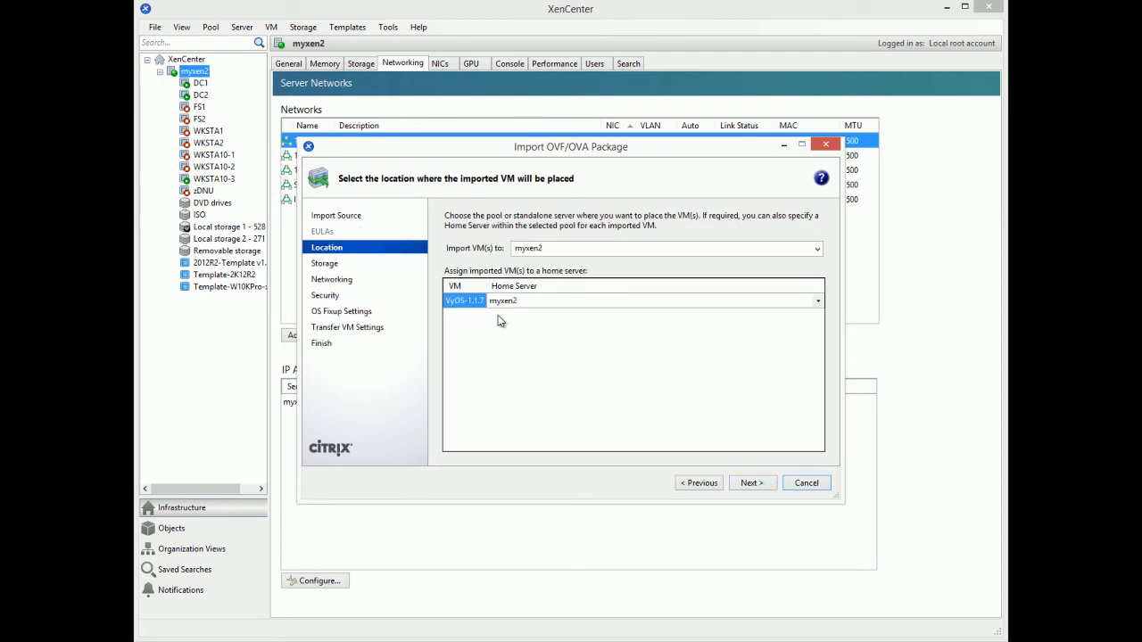
pyautogui.click(754, 481)
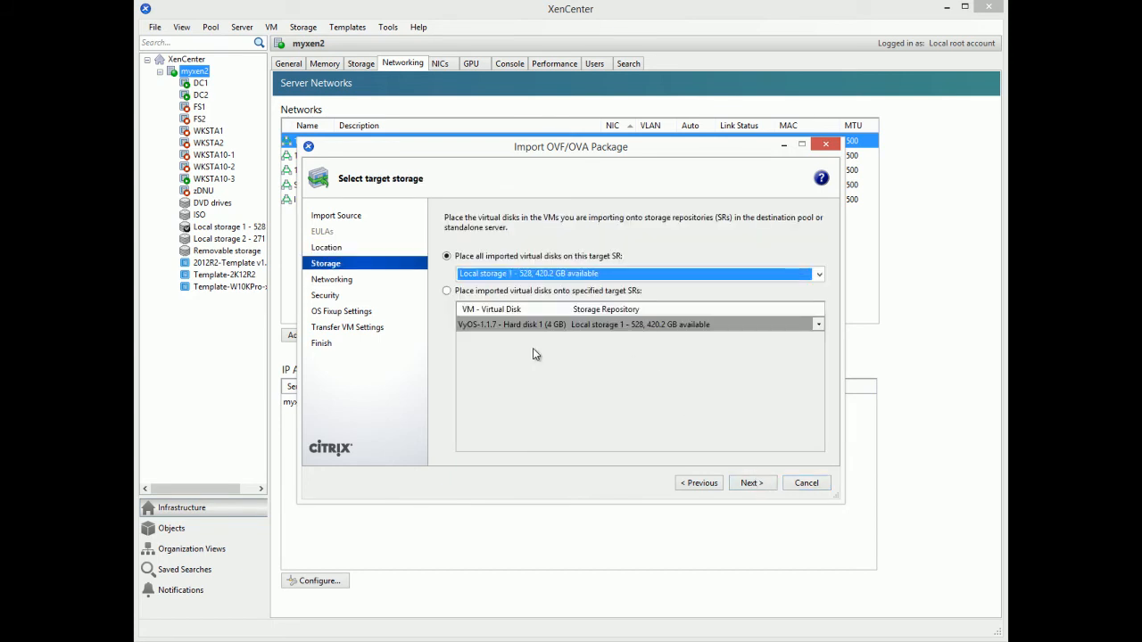
pyautogui.click(751, 483)
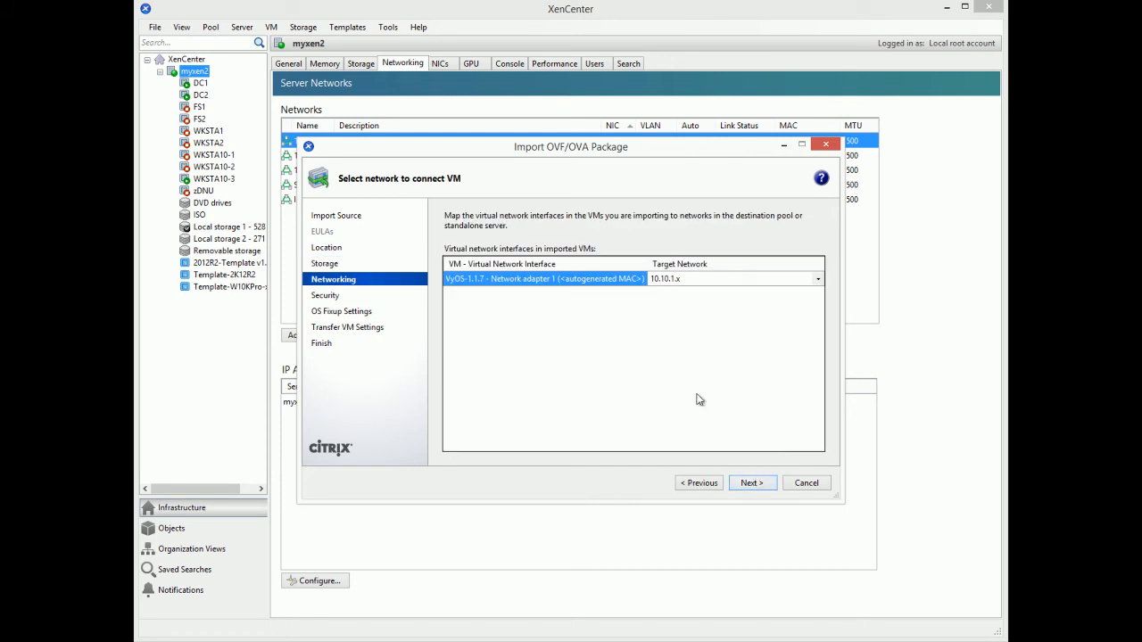
pyautogui.click(816, 280)
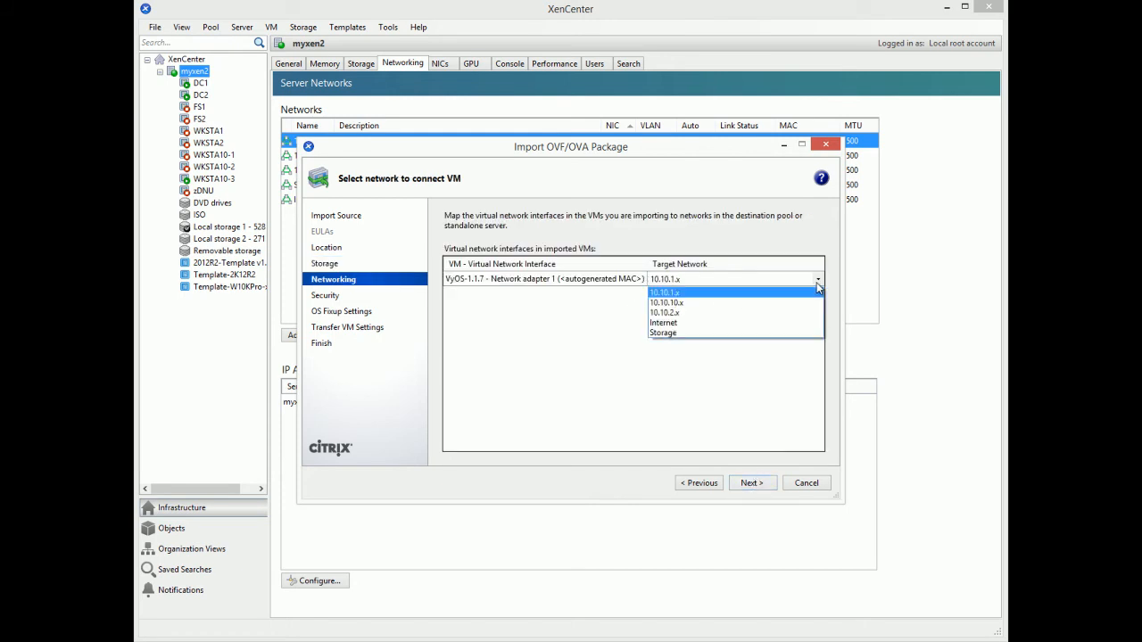
pyautogui.click(764, 303)
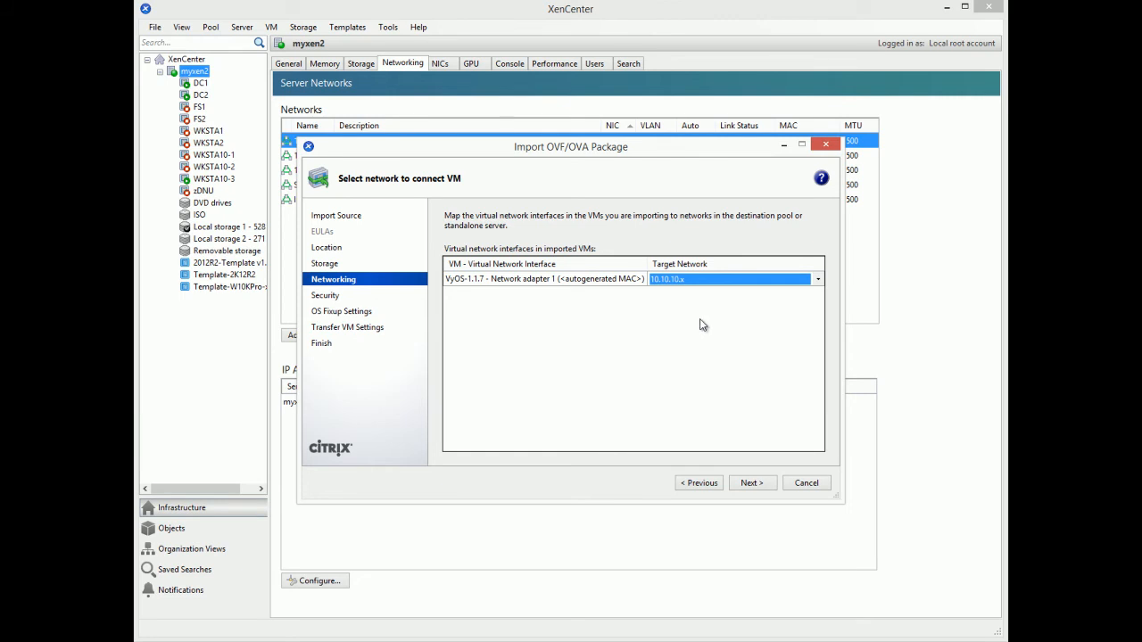
pyautogui.click(751, 482)
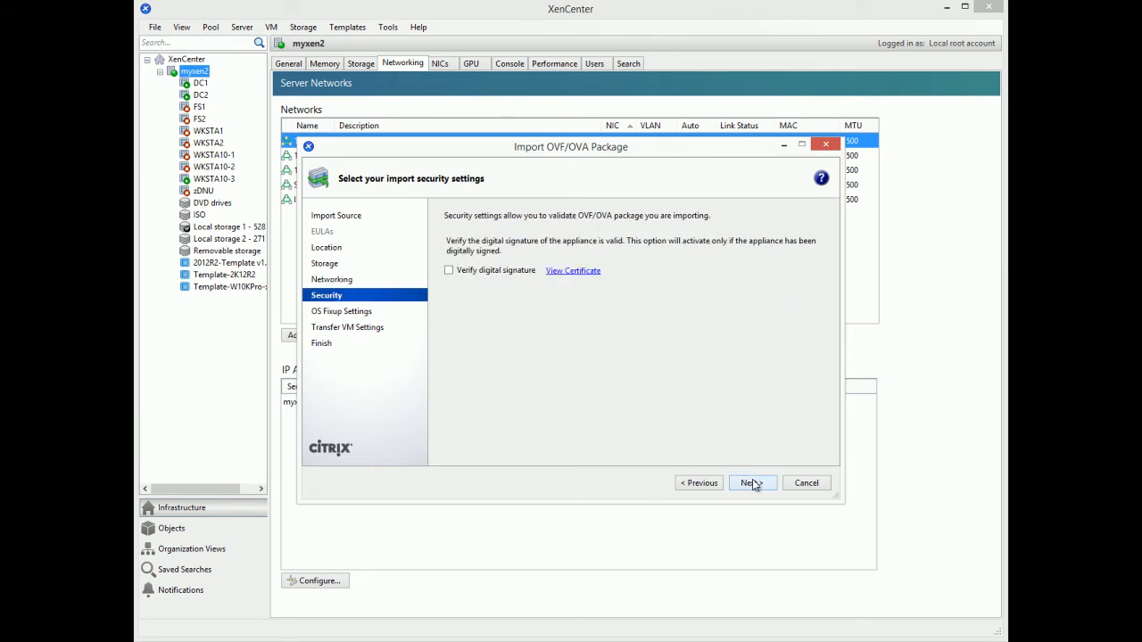
pyautogui.click(752, 483)
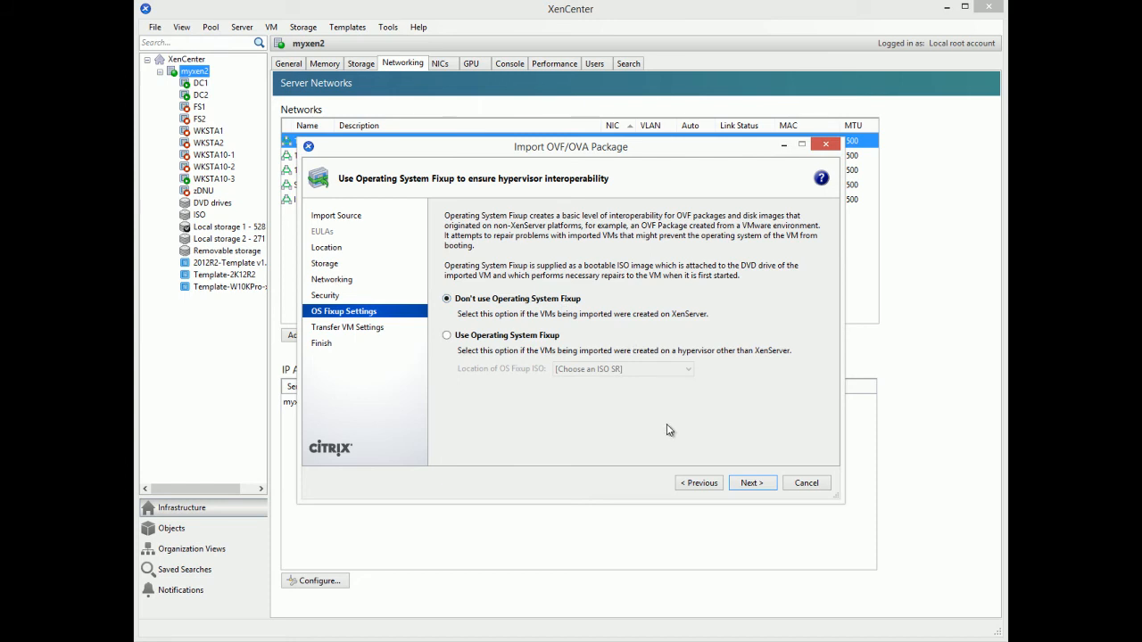
pyautogui.click(751, 483)
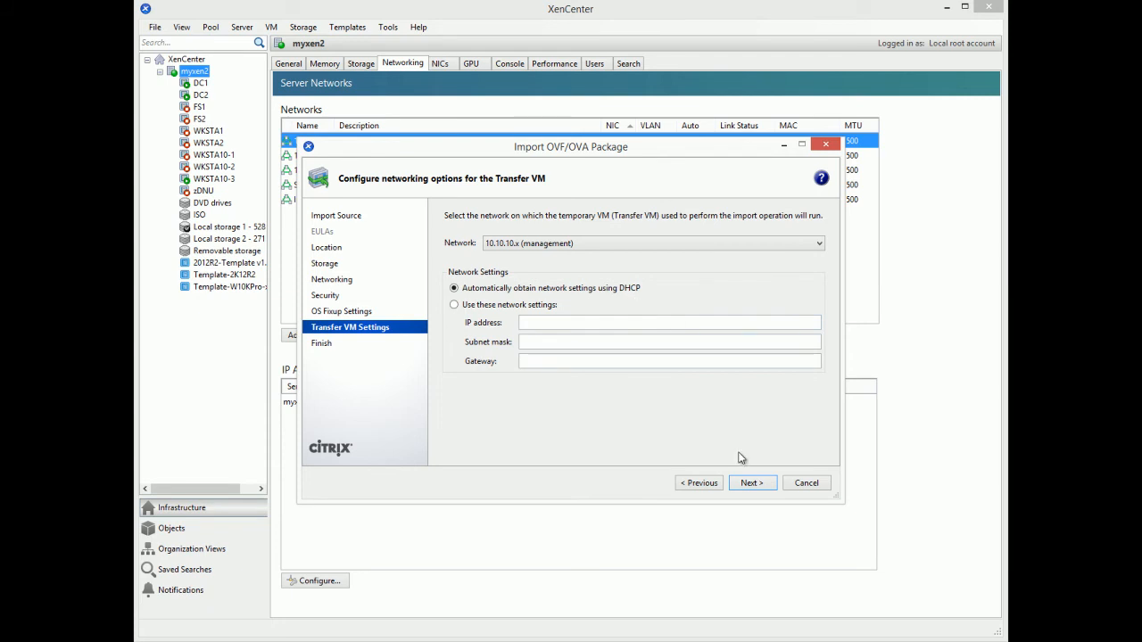
pyautogui.click(751, 484)
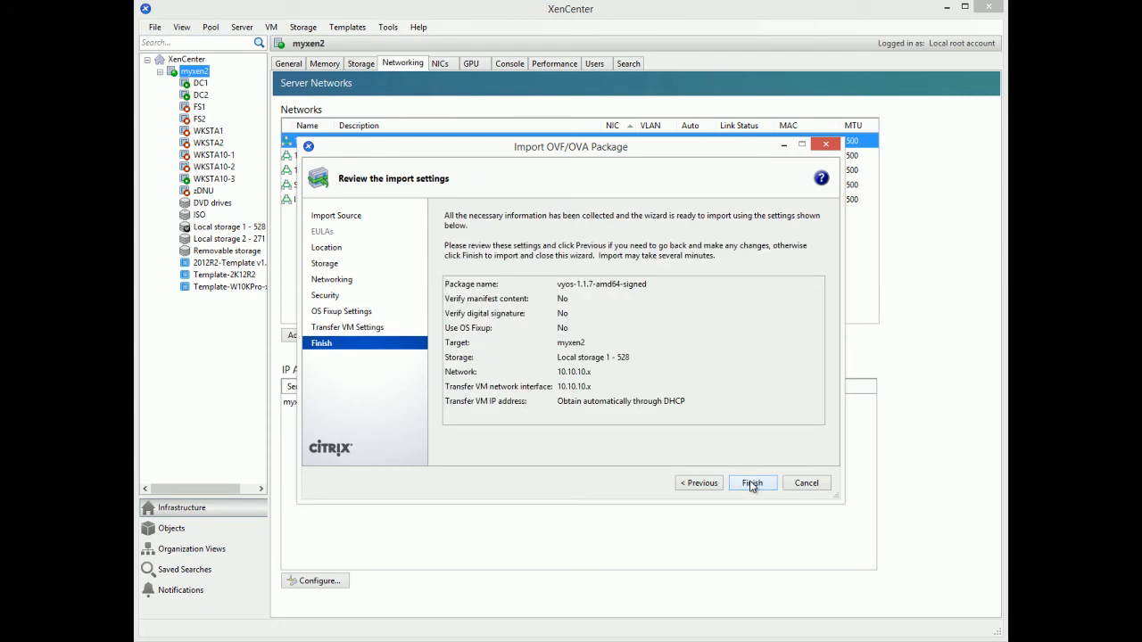
pyautogui.click(753, 483)
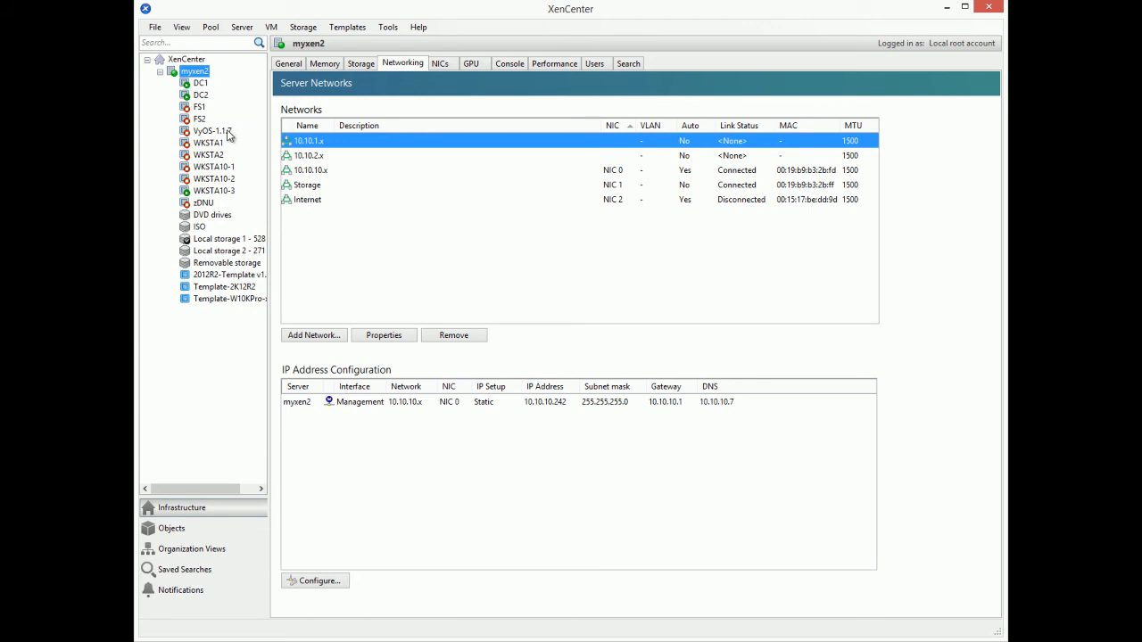
# Step: Select the imported VyOS-1.1.7 VM to view its general properties
pyautogui.click(213, 131)
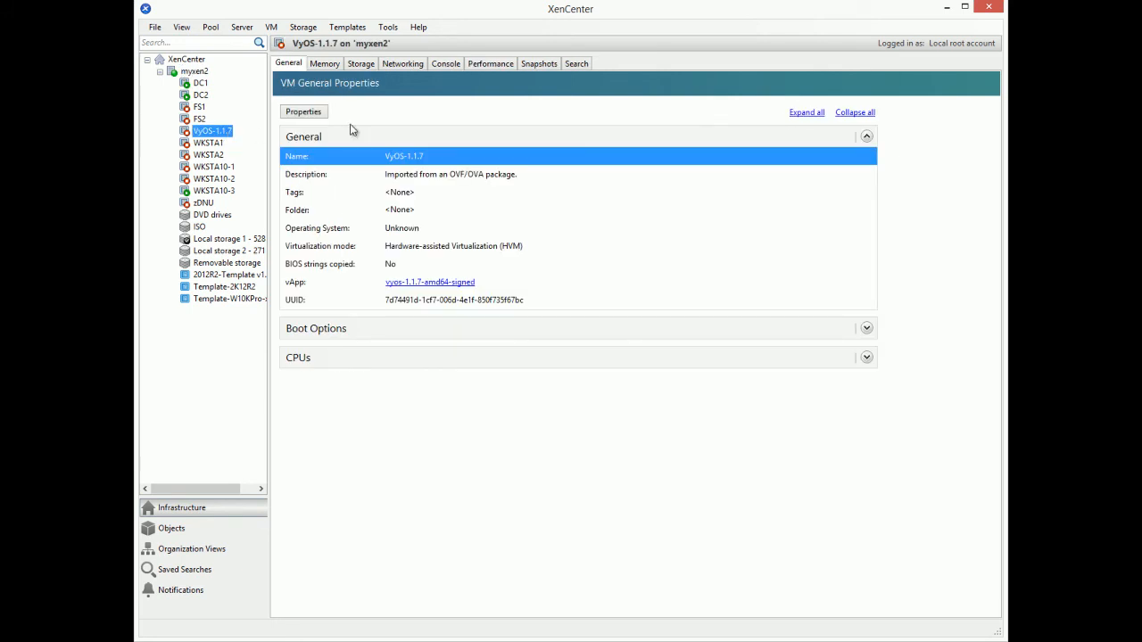
# Step: Add two virtual interfaces to VyOS-1.1.7, on networks 10.10.1.x and 10.10.2.x
pyautogui.click(401, 65)
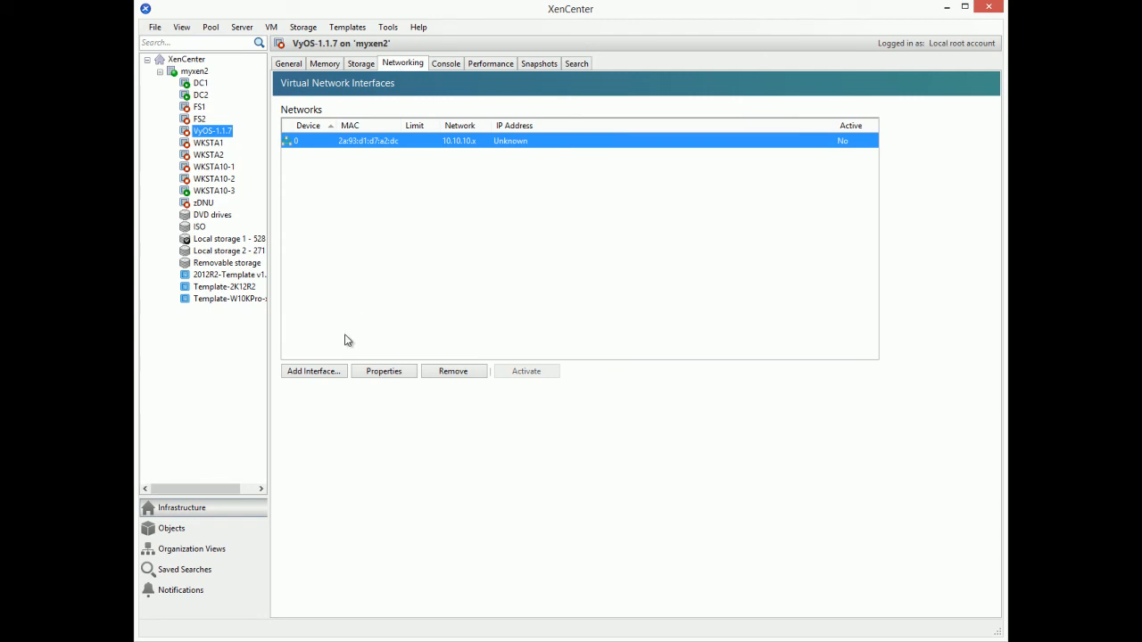
pyautogui.click(314, 371)
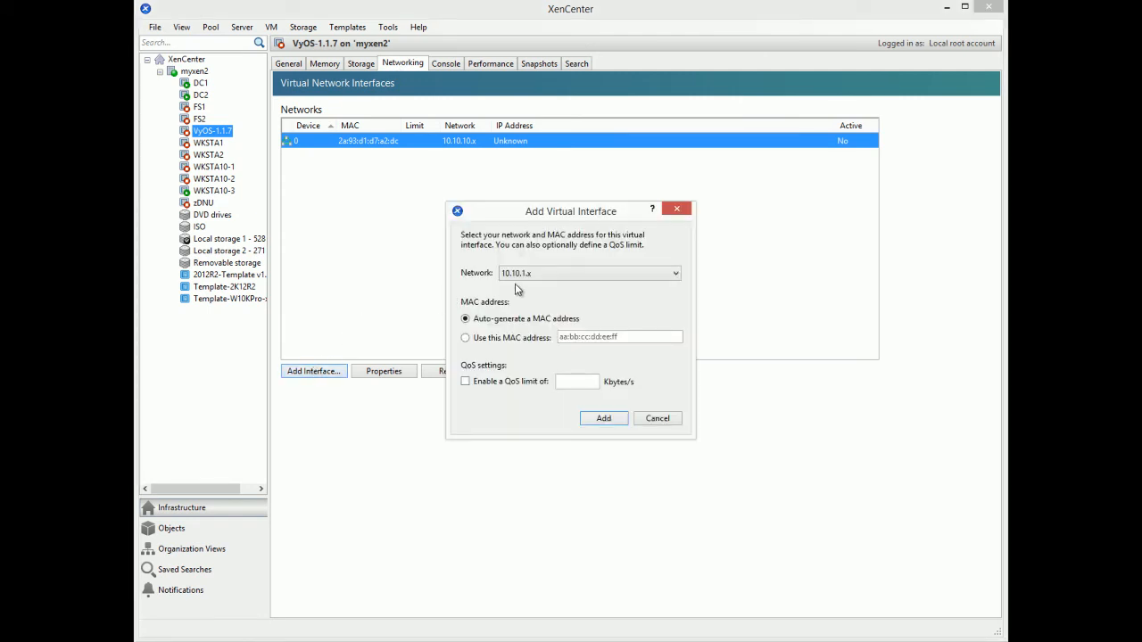
pyautogui.click(604, 419)
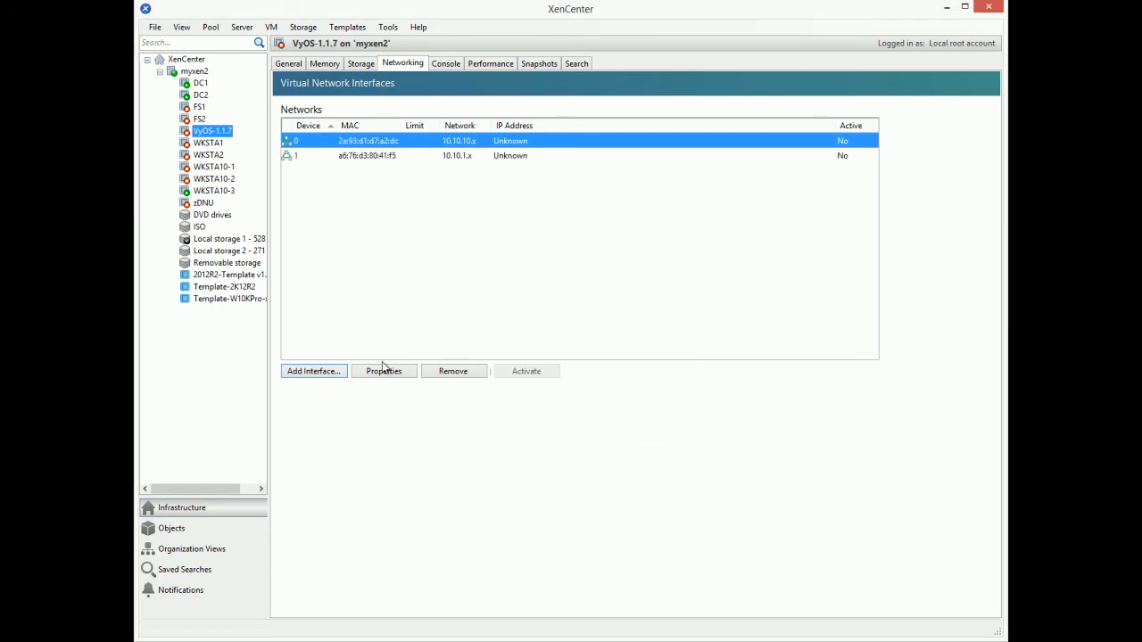
pyautogui.click(315, 372)
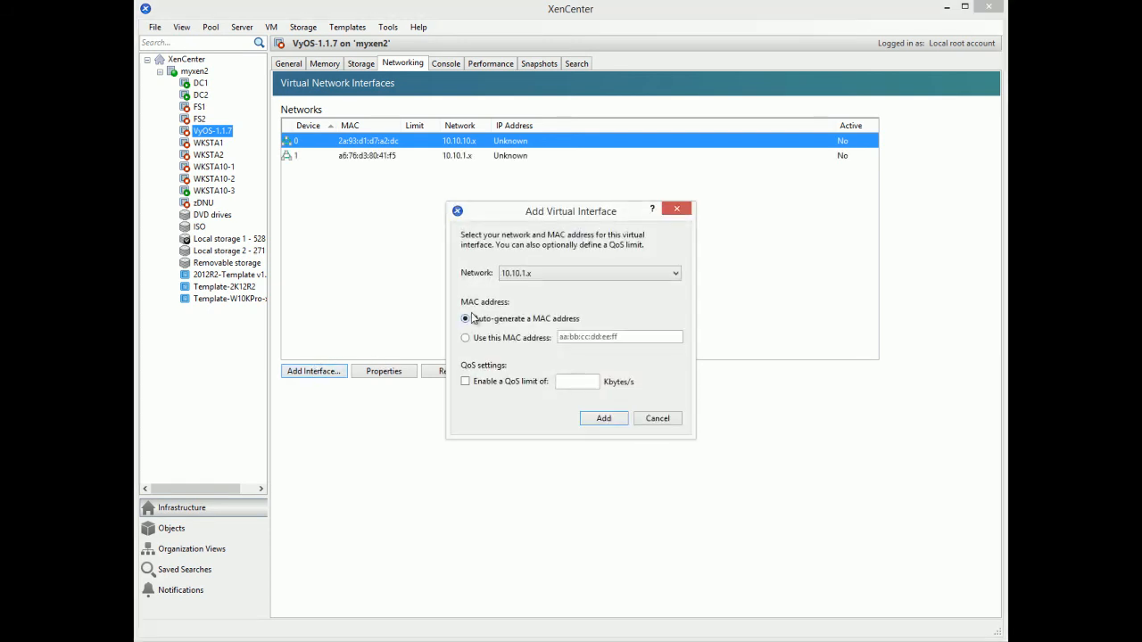
pyautogui.click(671, 273)
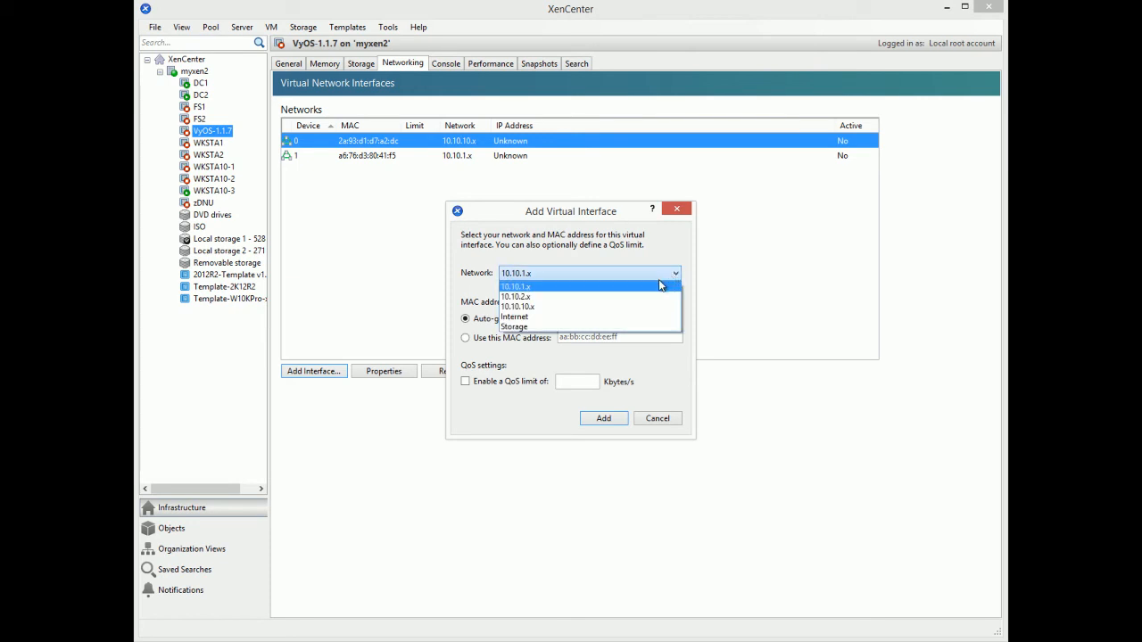
pyautogui.click(643, 297)
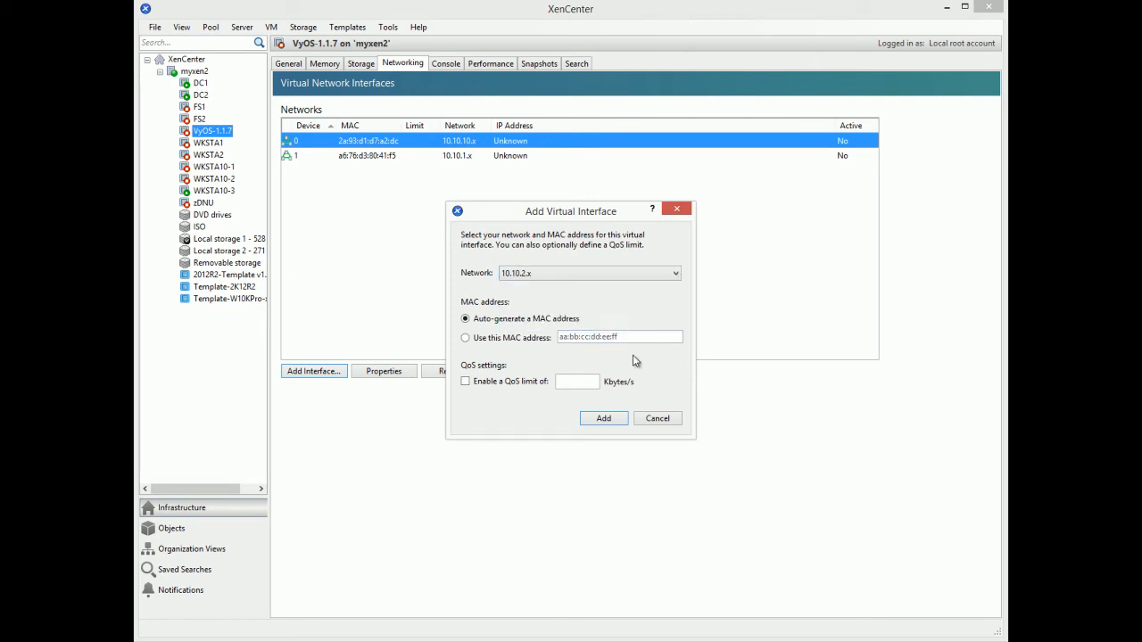
pyautogui.click(607, 419)
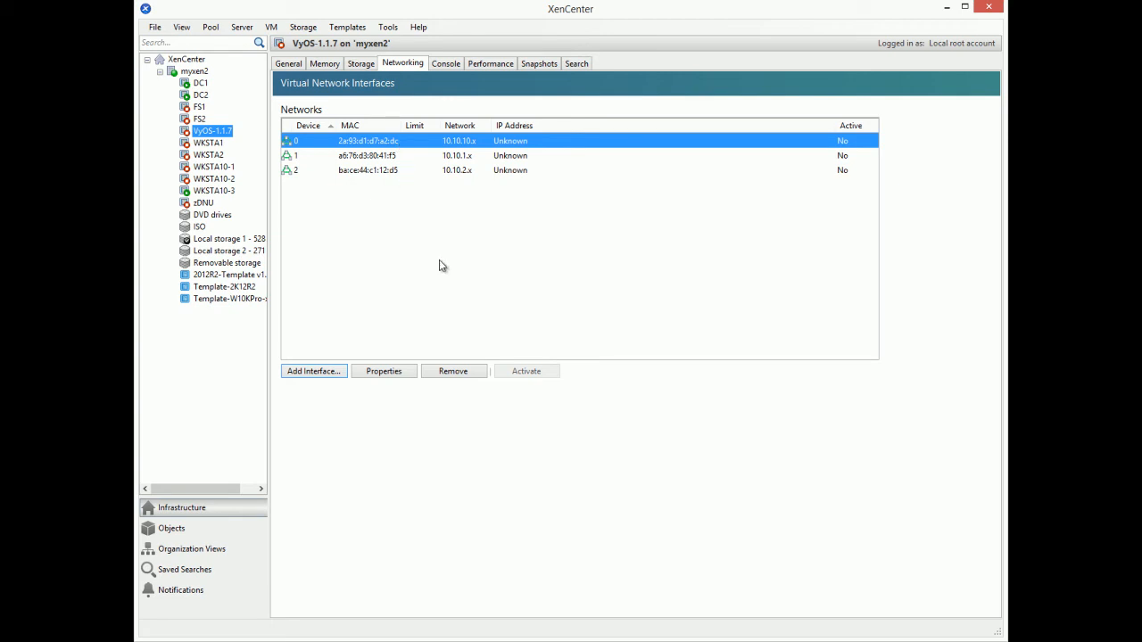
# Step: Power on VyOS-1.1.7 from its console and interrupt the GRUB boot countdown
pyautogui.click(447, 66)
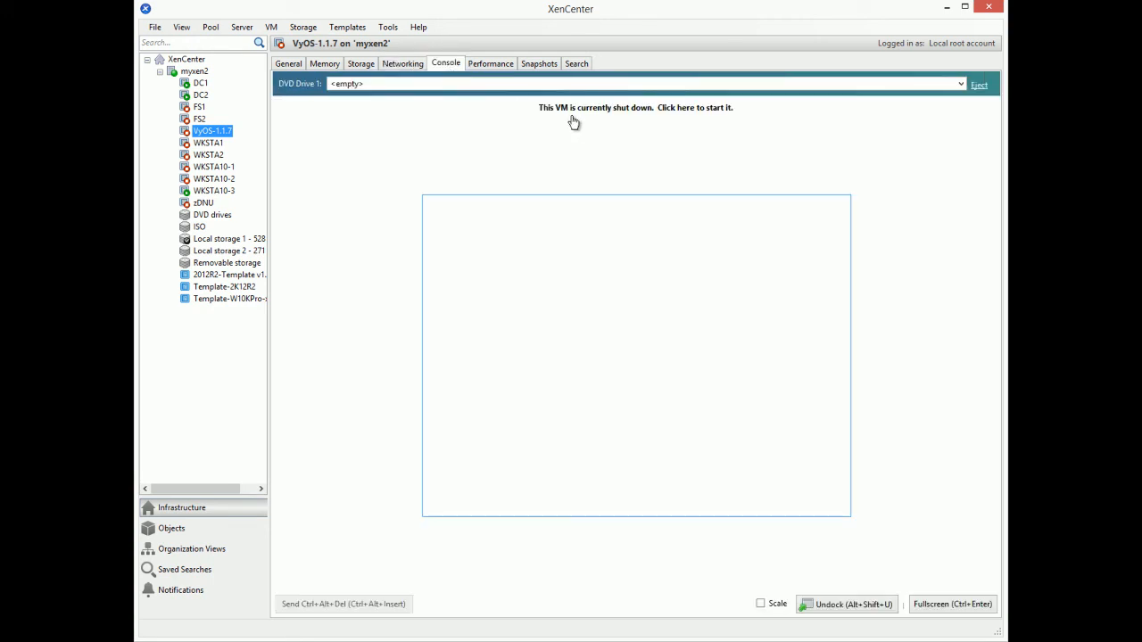
pyautogui.click(586, 111)
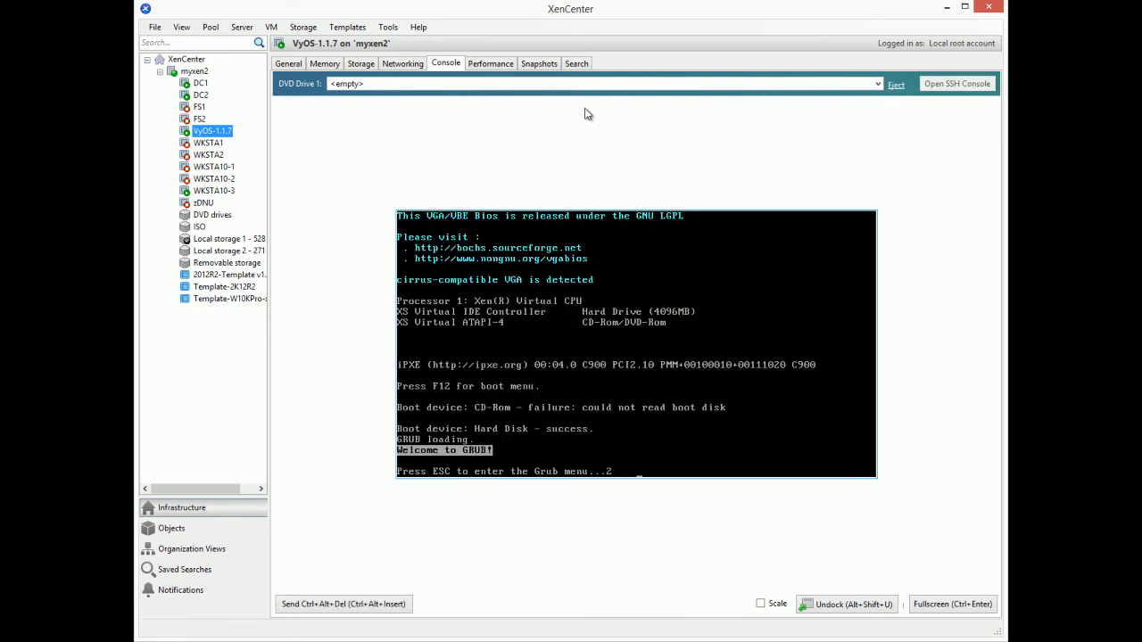
pyautogui.press('Escape')
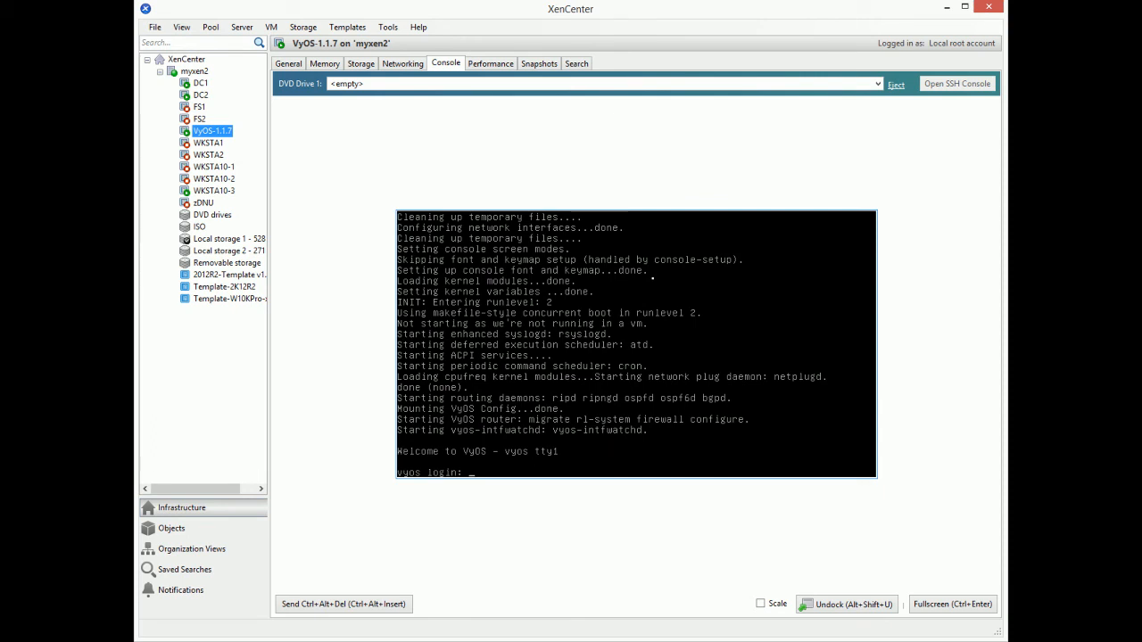
# Step: Log into the VyOS console with the default username and password
pyautogui.write('vyos')
pyautogui.press('Return')
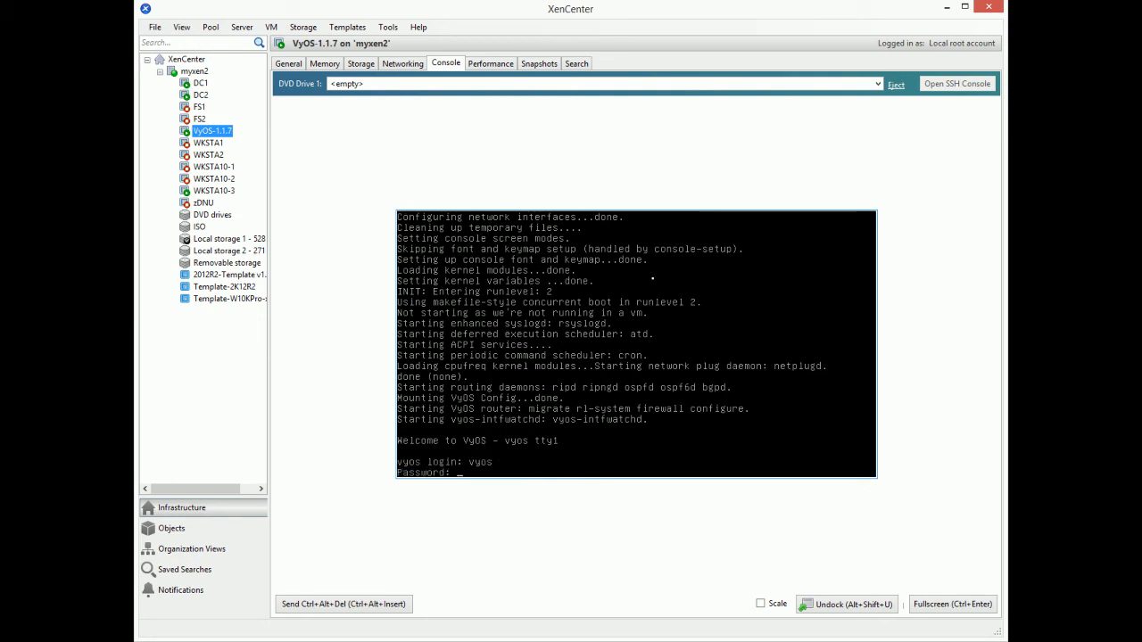
pyautogui.write('vyos')
pyautogui.press('Return')
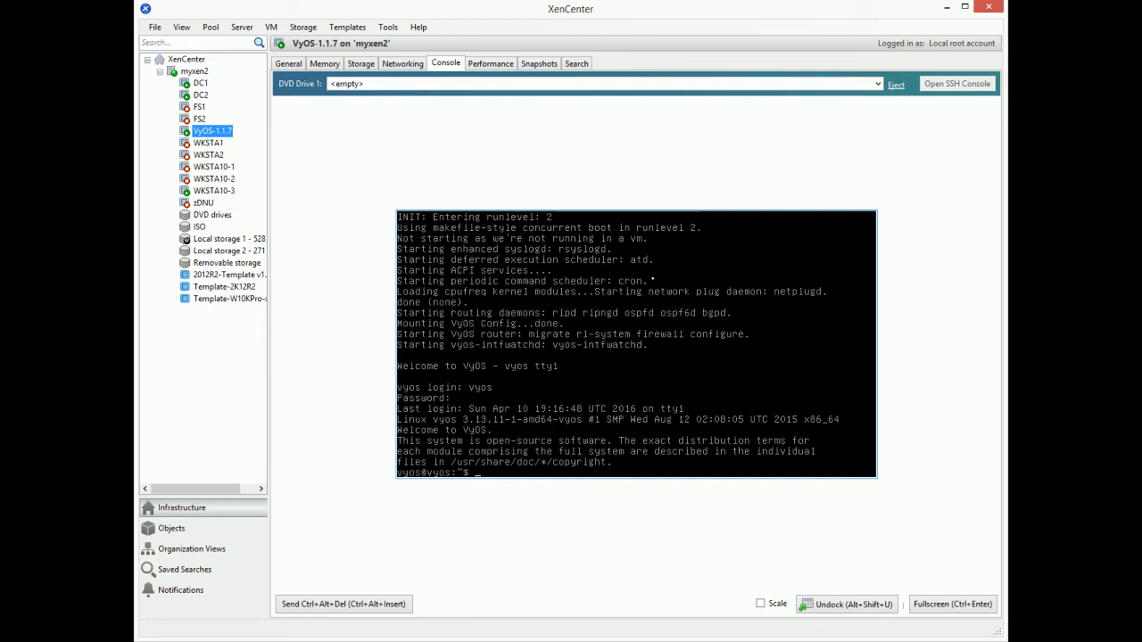
# Step: Run 'show interfaces system' and page through the eth0–eth2 listing
pyautogui.write('show')
pyautogui.write('interfaces system')
pyautogui.press('Return')
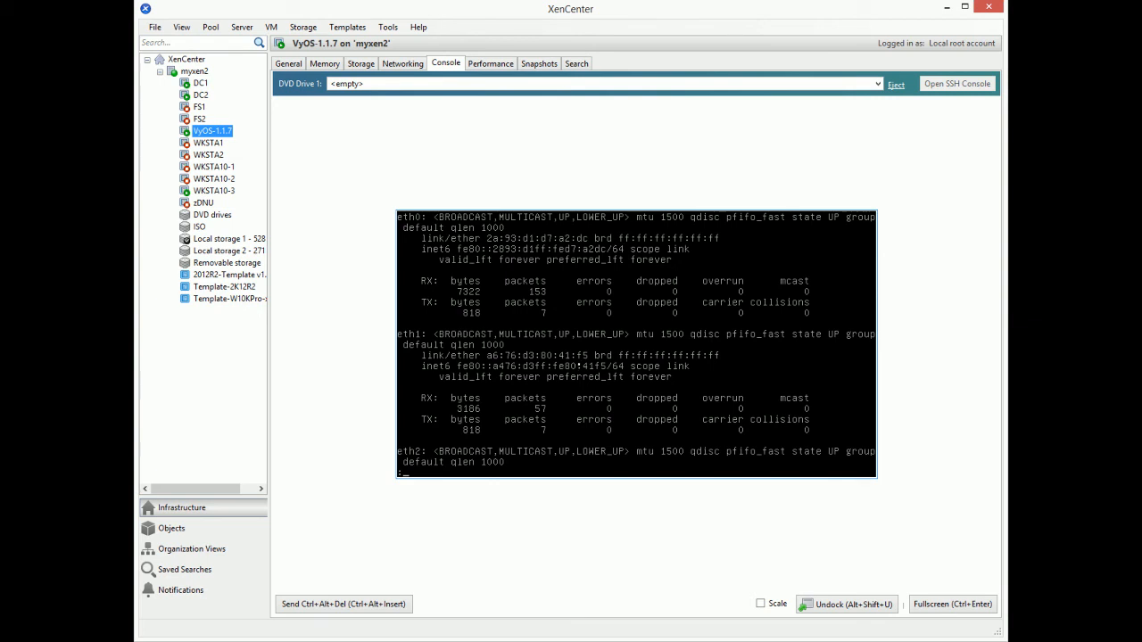
pyautogui.press('space')
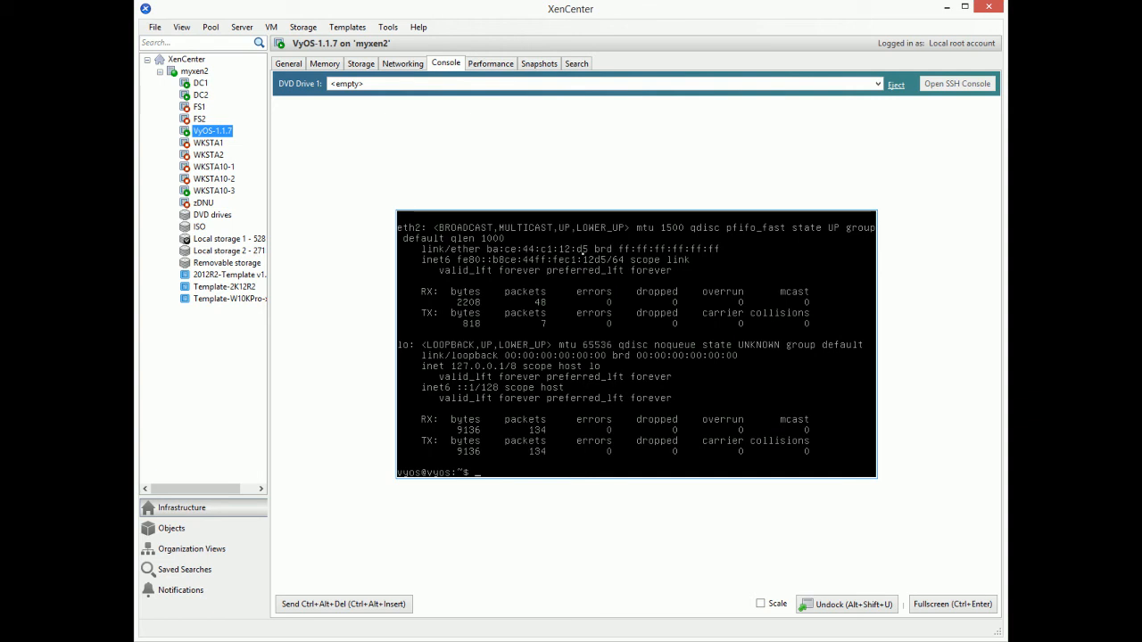
pyautogui.click(407, 66)
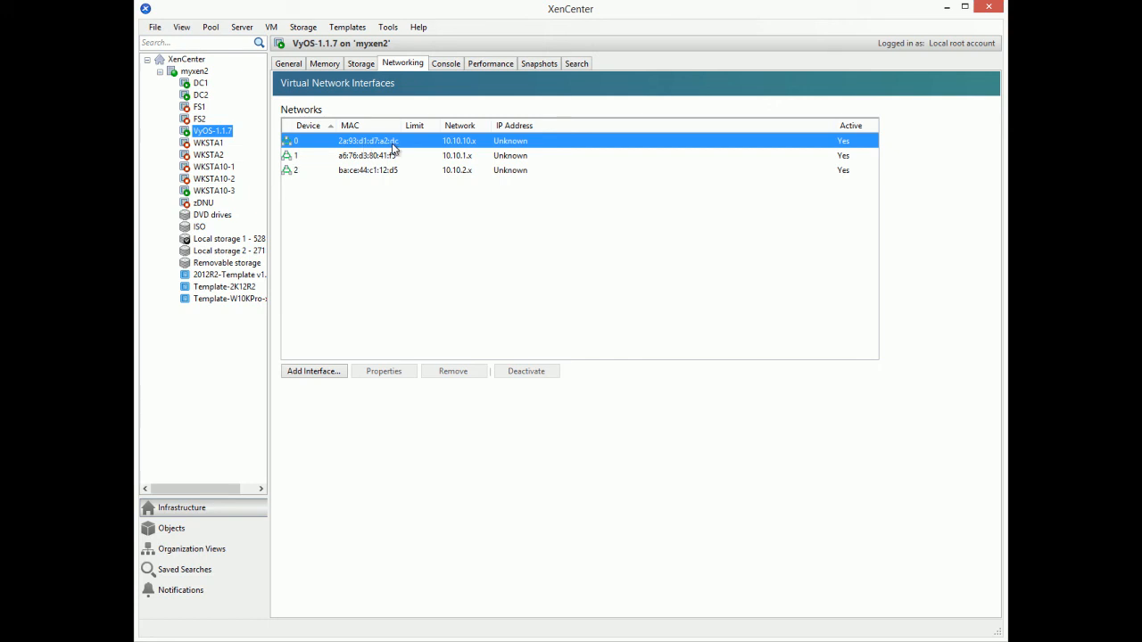
pyautogui.click(450, 64)
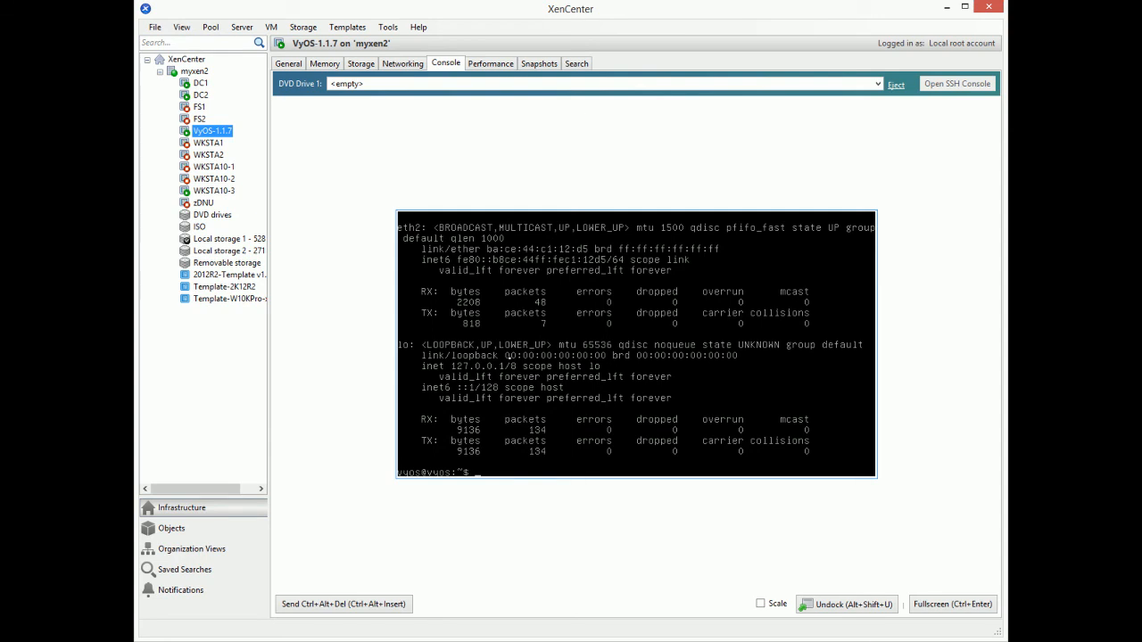
# Step: Enter configure mode and set eth0's address to 10.10.10.1/24
pyautogui.write('configure')
pyautogui.press('Return')
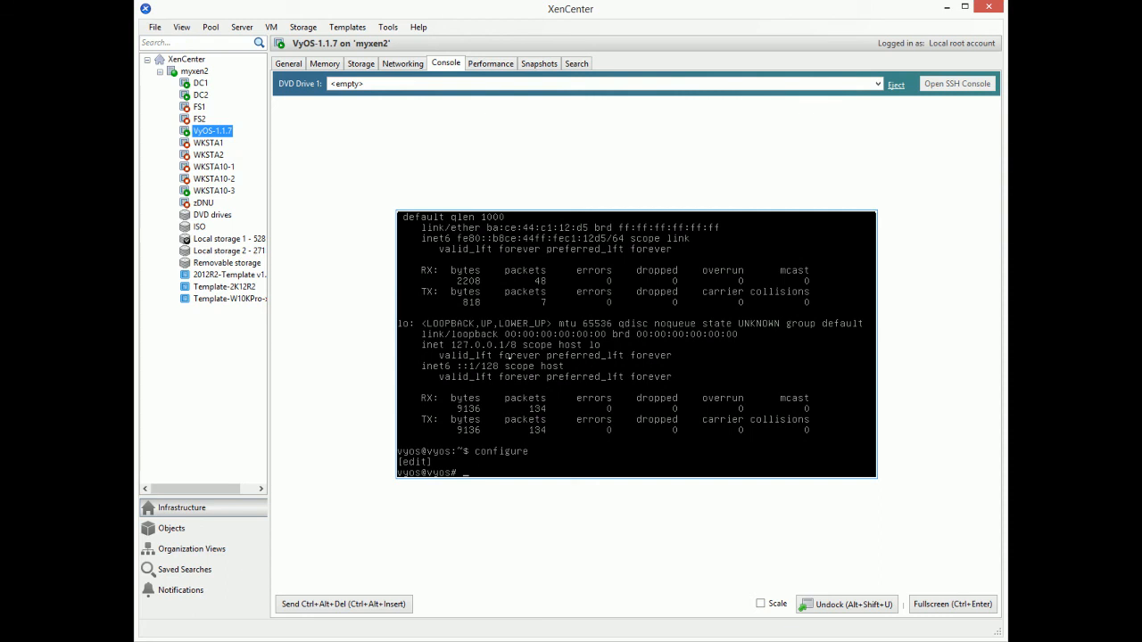
pyautogui.write('set interfaces ethernet eth0 address')
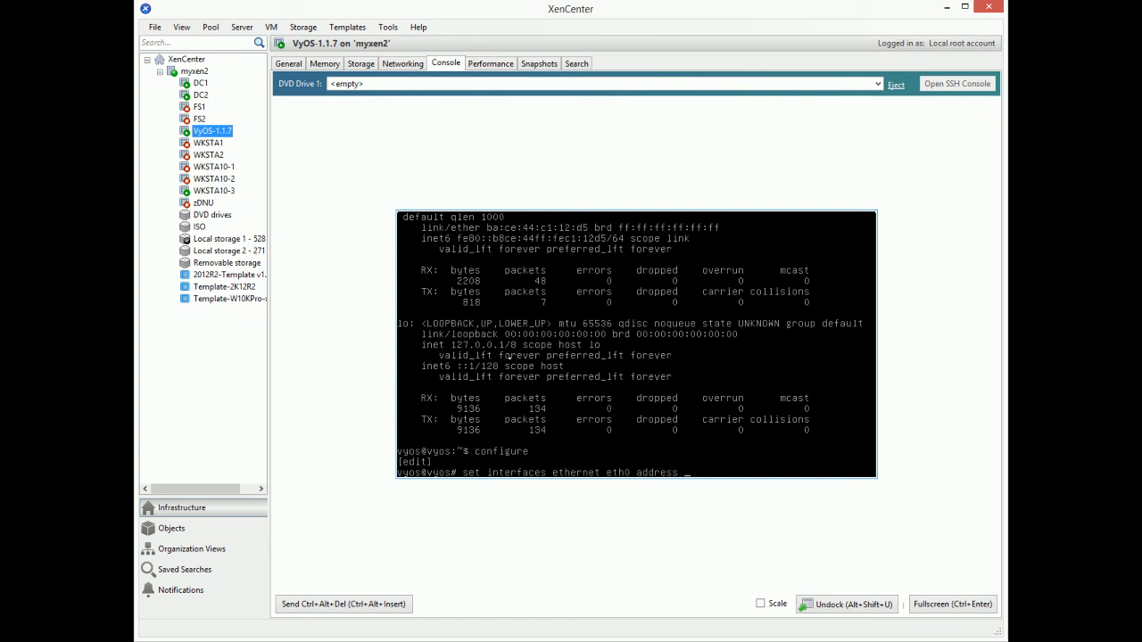
pyautogui.write(' 10.10.10.1/24')
pyautogui.press('Return')
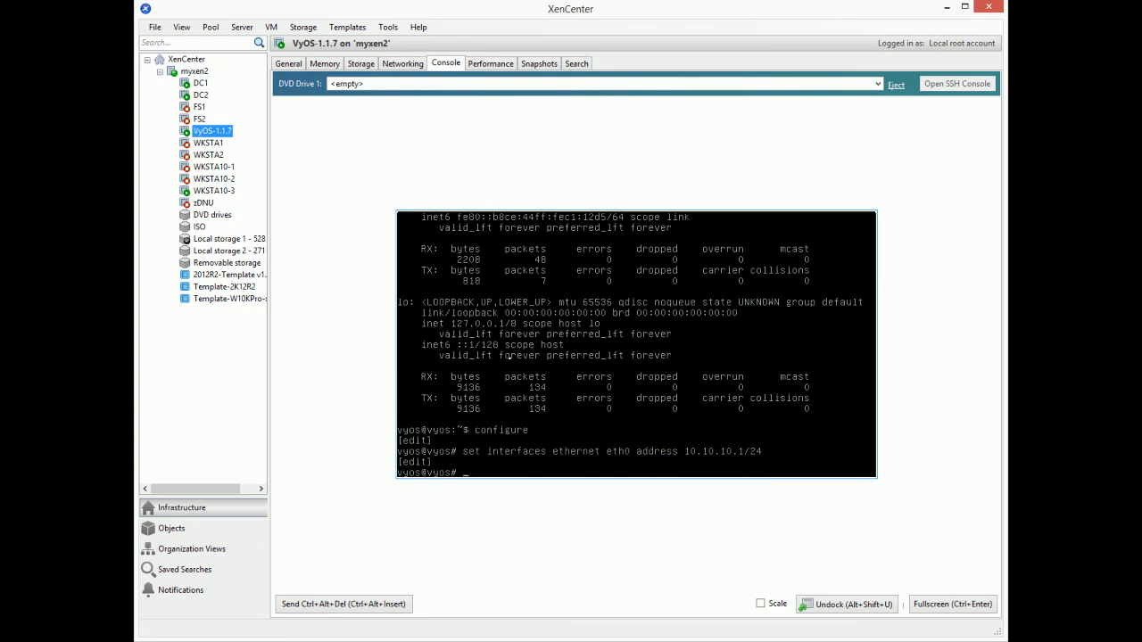
# Step: Reuse and edit the previous command to give eth1 address 10.10.1.1/24
pyautogui.press('Up')
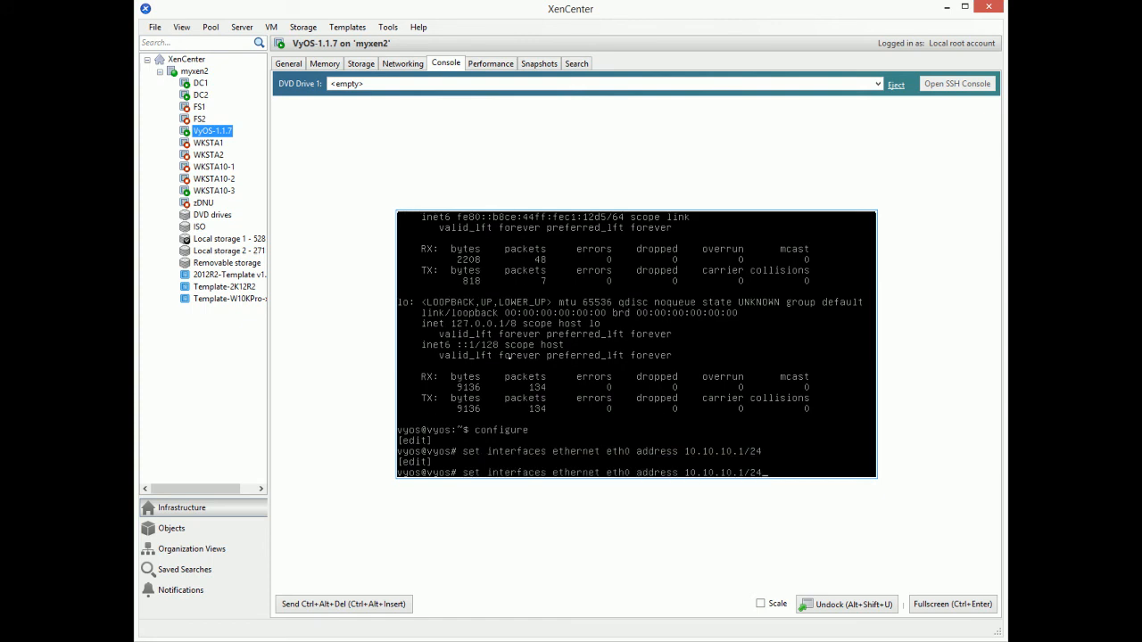
pyautogui.press('Left')
pyautogui.press('Left')
pyautogui.press('Left')
pyautogui.press('Delete')
pyautogui.write('1')
pyautogui.press('Right')
pyautogui.press('Right')
pyautogui.press('Right')
pyautogui.press('BackSpace')
pyautogui.press('BackSpace')
pyautogui.write('1')
pyautogui.press('End')
pyautogui.press('Return')
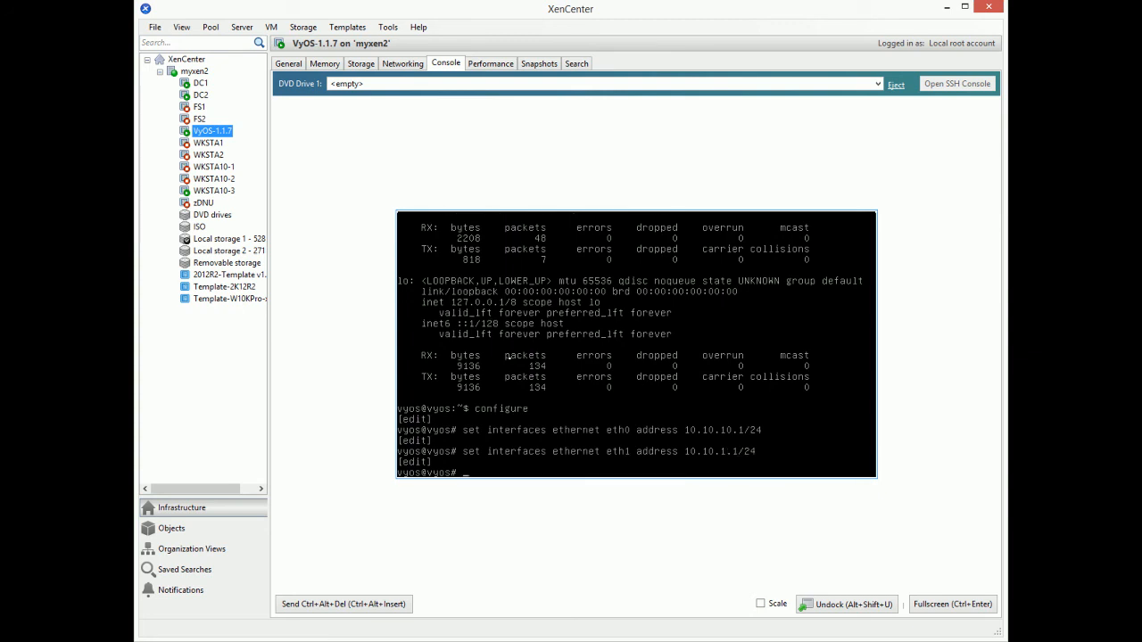
# Step: Reuse and edit the eth1 command to give eth2 address 10.10.2.1/24
pyautogui.press('Up')
pyautogui.press('Left')
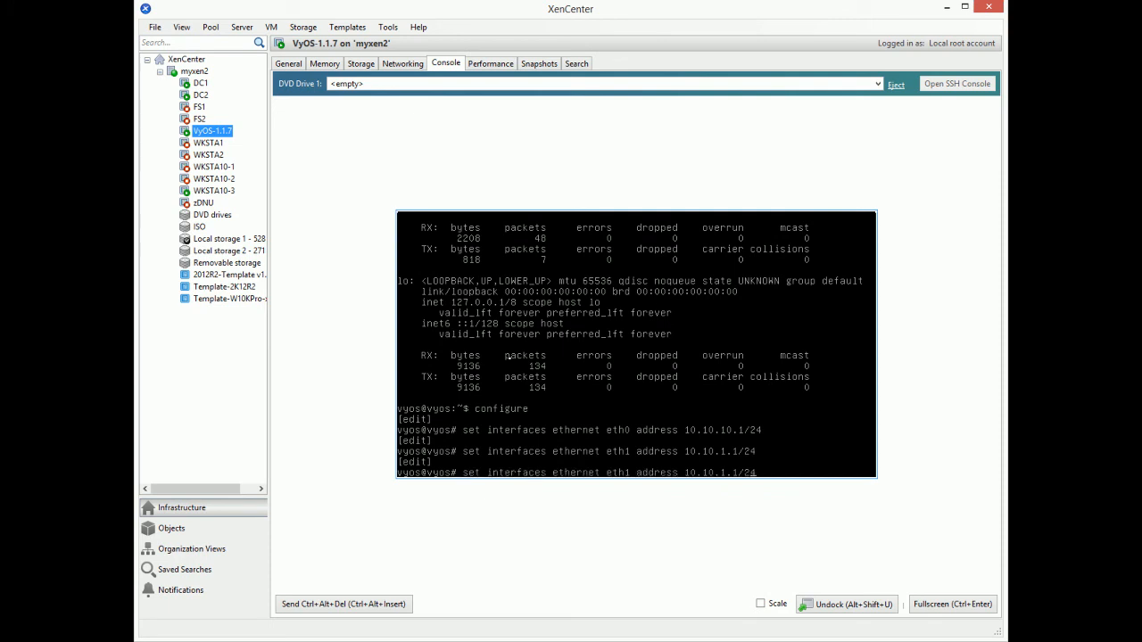
pyautogui.press('Delete')
pyautogui.write('2')
pyautogui.press('Right')
pyautogui.press('Right')
pyautogui.press('Right')
pyautogui.press('Right')
pyautogui.press('Right')
pyautogui.press('Right')
pyautogui.press('Right')
pyautogui.press('Right')
pyautogui.press('Right')
pyautogui.press('Right')
pyautogui.press('Right')
pyautogui.press('Right')
pyautogui.press('Right')
pyautogui.write('2')
pyautogui.press('Delete')
pyautogui.press('Return')
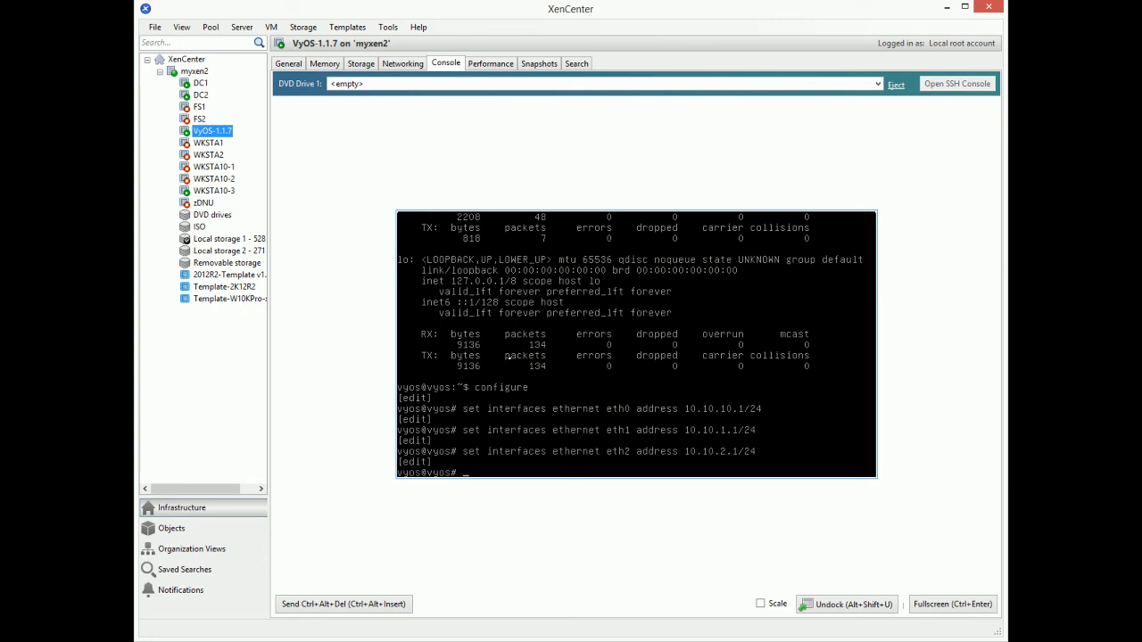
# Step: Commit and save the configuration, then run 'show interfaces ethernet' to verify it
pyautogui.write('commit')
pyautogui.press('Return')
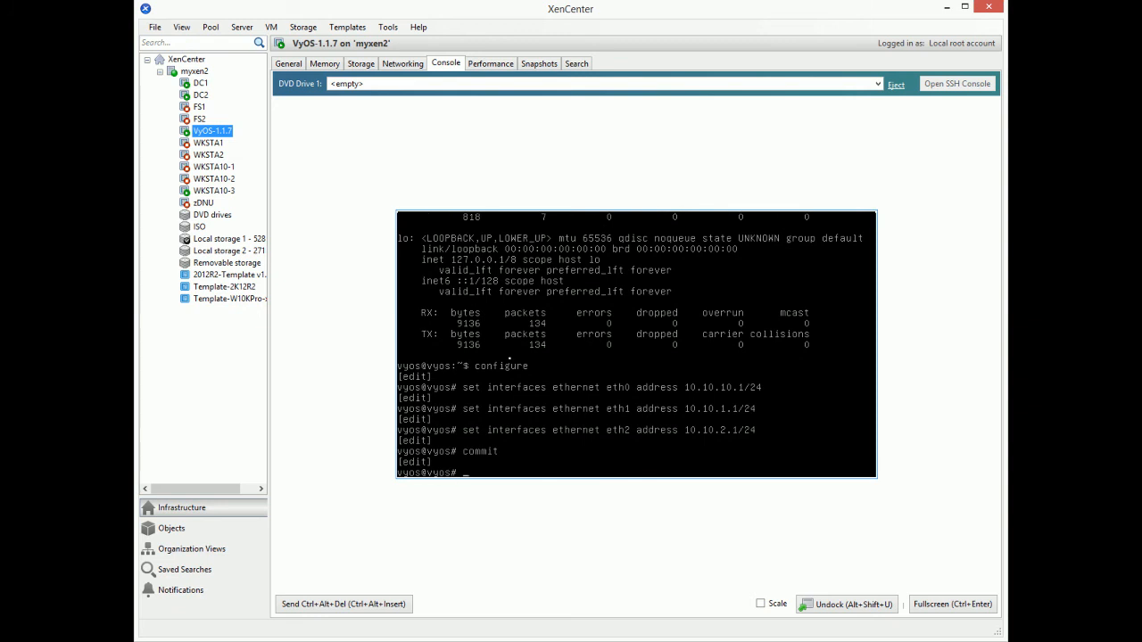
pyautogui.write('save')
pyautogui.press('Return')
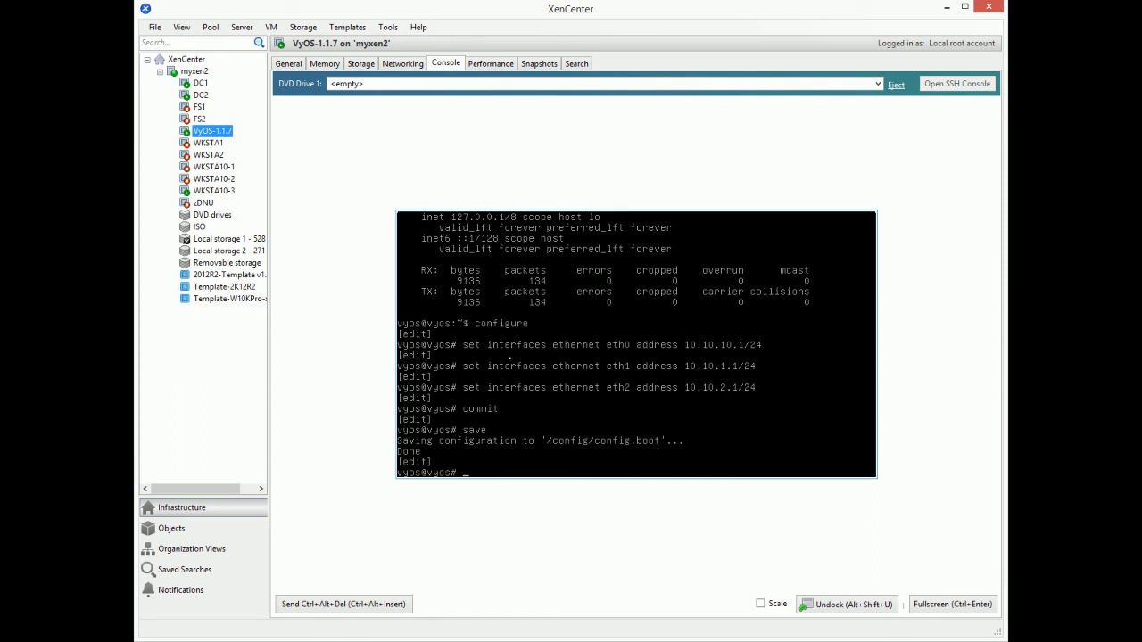
pyautogui.write('show interfaces ethernet')
pyautogui.press('Return')
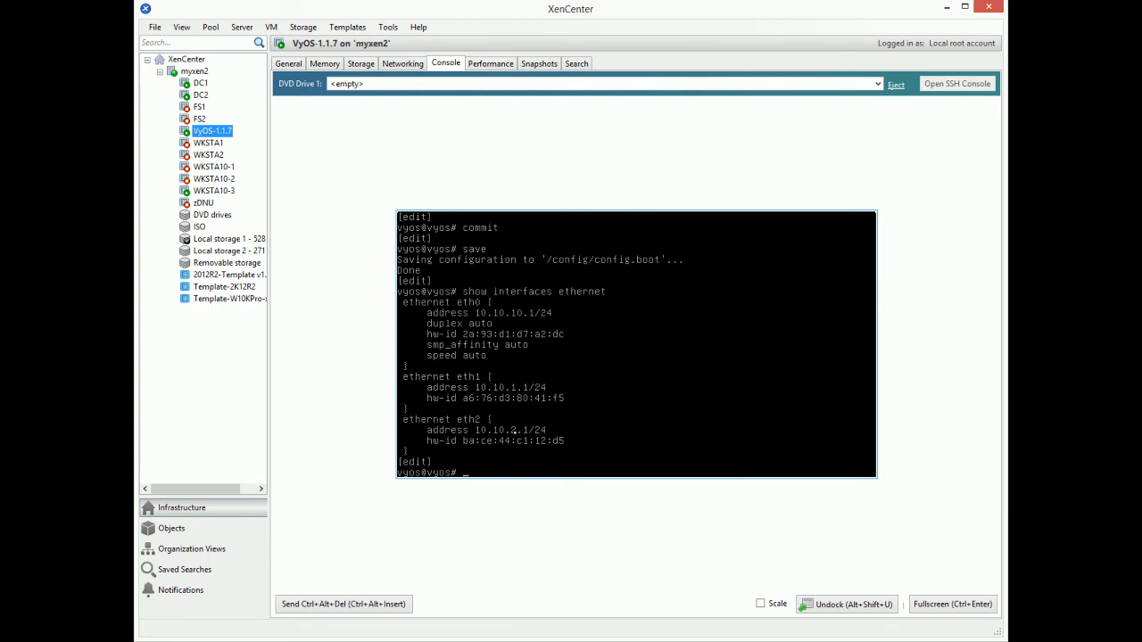
# Step: Check the DC1, DC2 and WKSTA10-3 consoles for successful cross-subnet ping replies
pyautogui.click(199, 84)
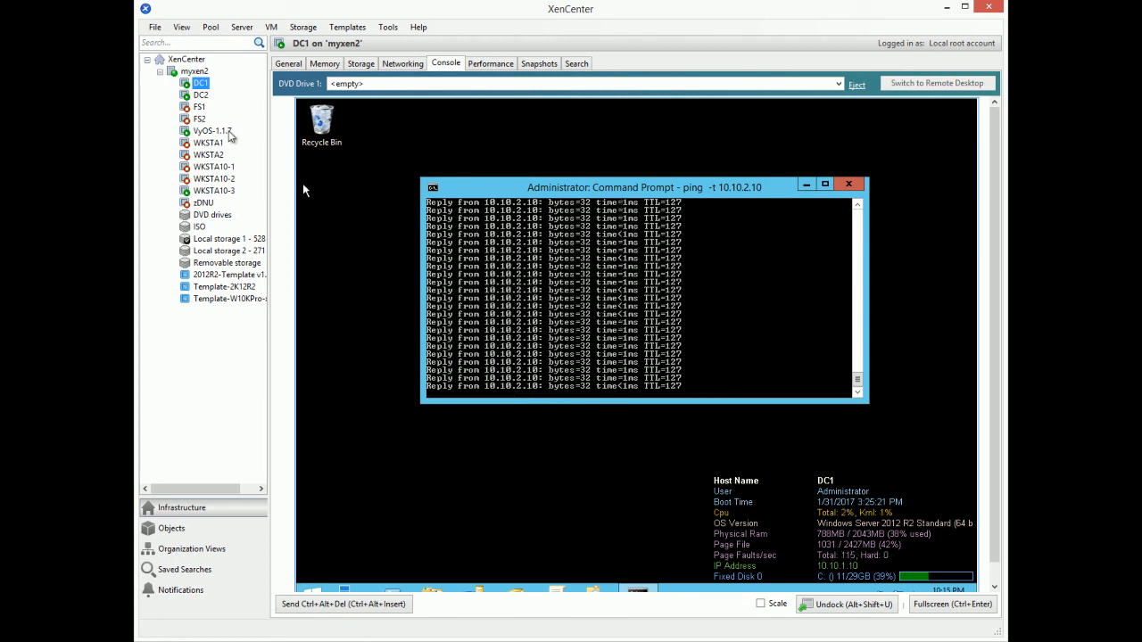
pyautogui.click(199, 97)
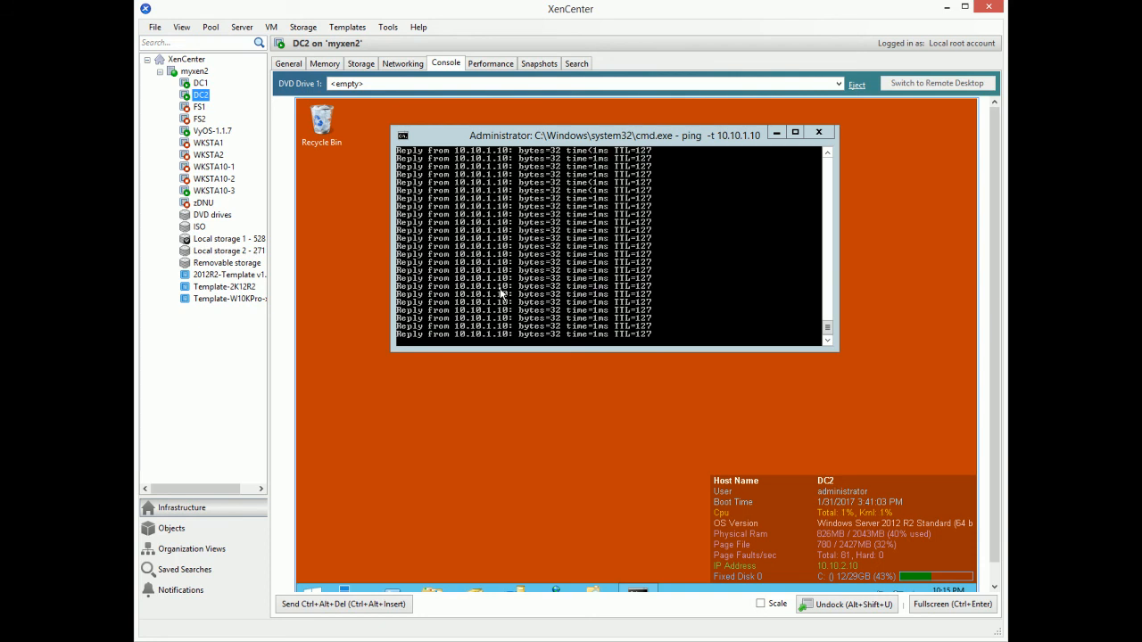
pyautogui.click(225, 193)
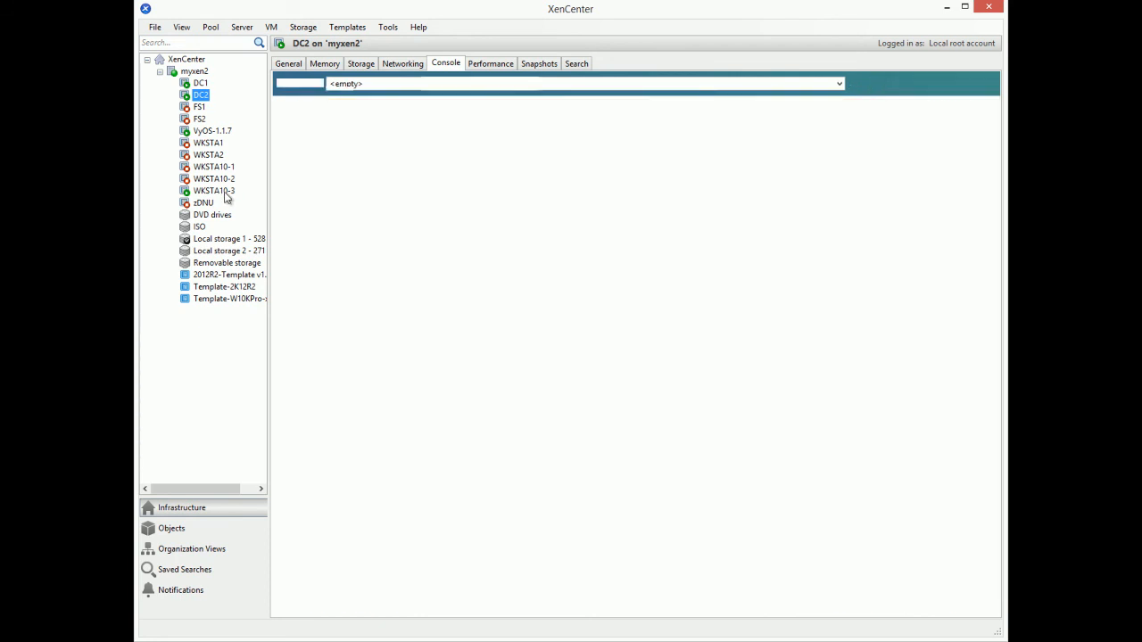
pyautogui.click(225, 193)
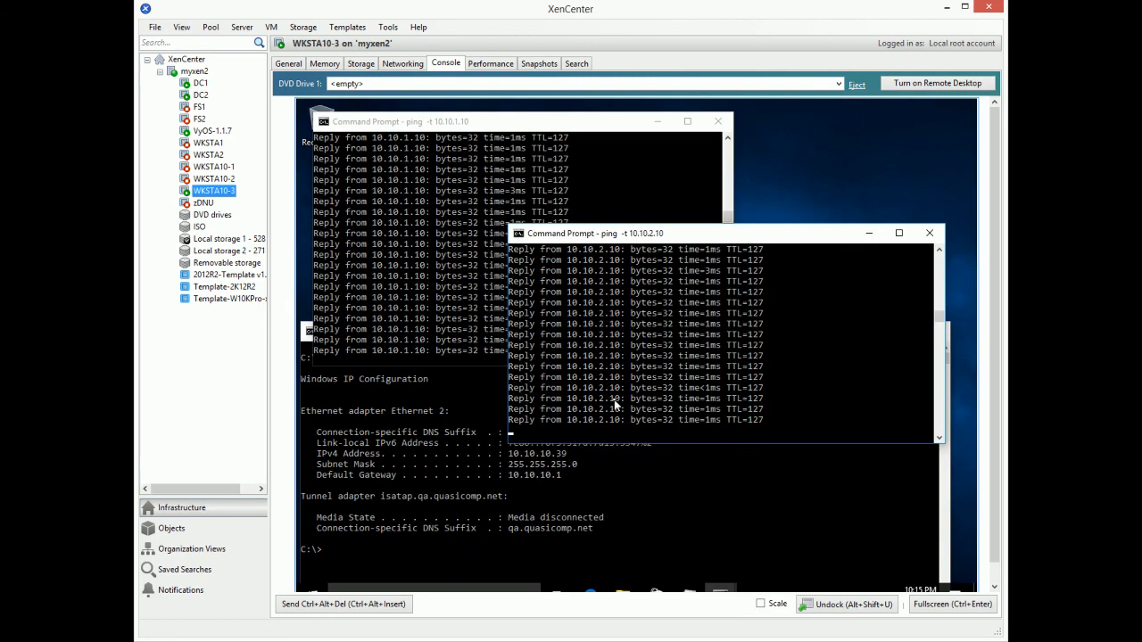